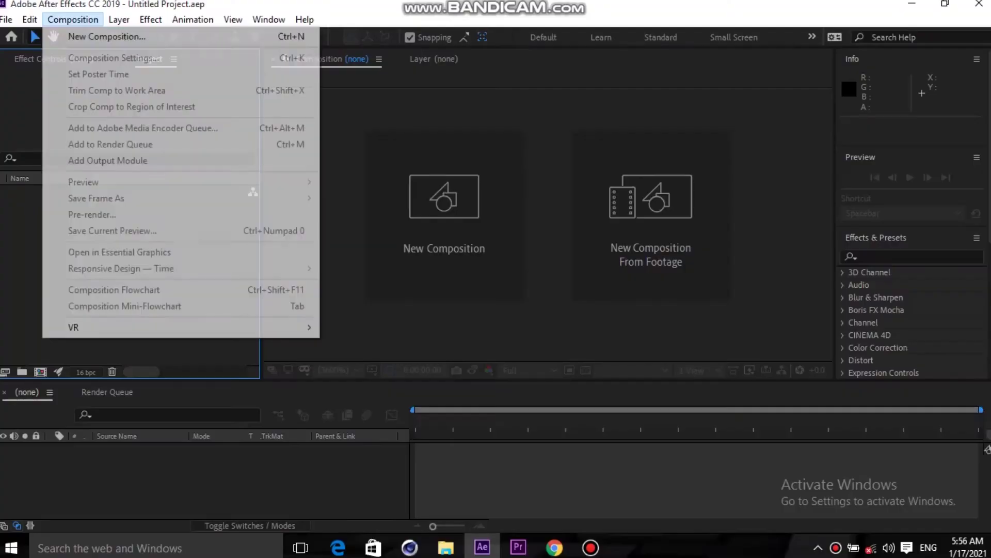
- Start a new composition from the Composition menu
{"action": "left_click", "coordinate": [88, 35]}
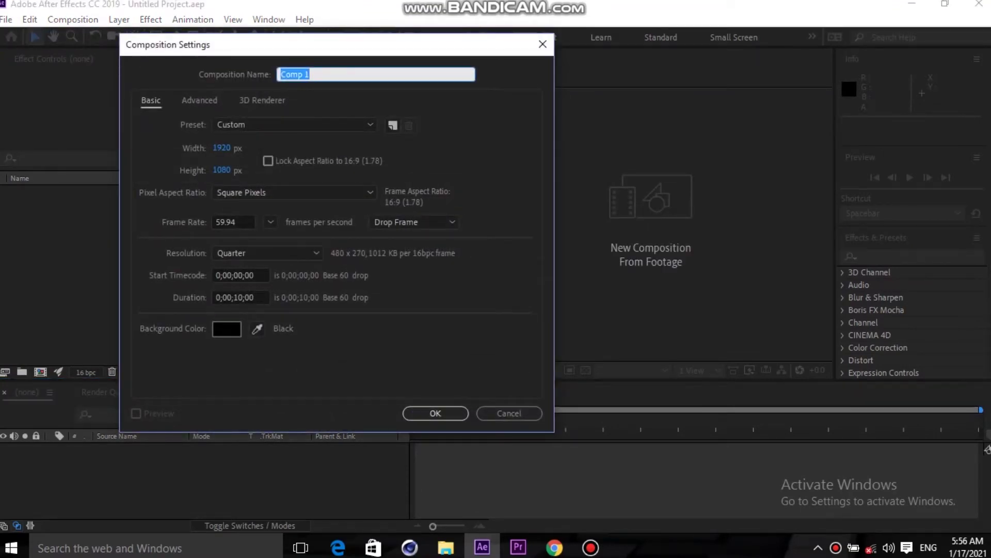
- Create Comp 1 at 1920×1080 with the frame rate set to 24 fps
{"action": "key", "text": "Tab"}
{"action": "key", "text": "Tab"}
{"action": "key", "text": "Tab"}
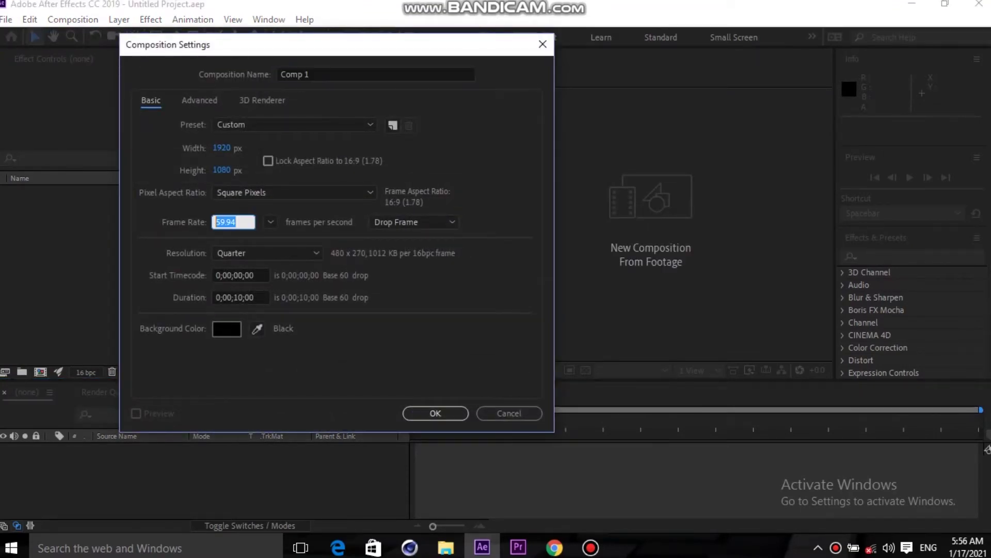
{"action": "type", "text": "24"}
{"action": "key", "text": "Return"}
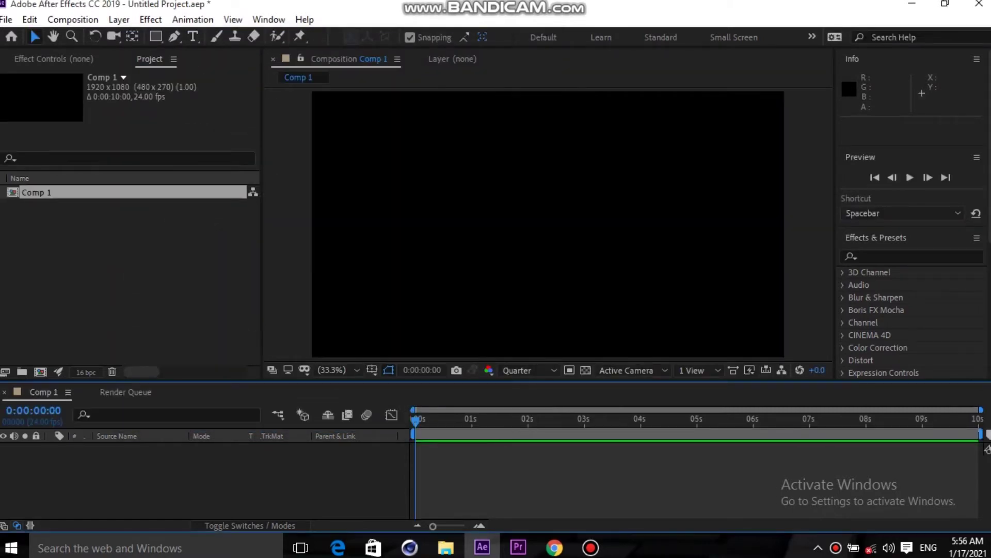
{"action": "left_click", "coordinate": [119, 19]}
- Create a text layer reading 'K.G.F' in the composition
{"action": "mouse_move", "coordinate": [135, 33]}
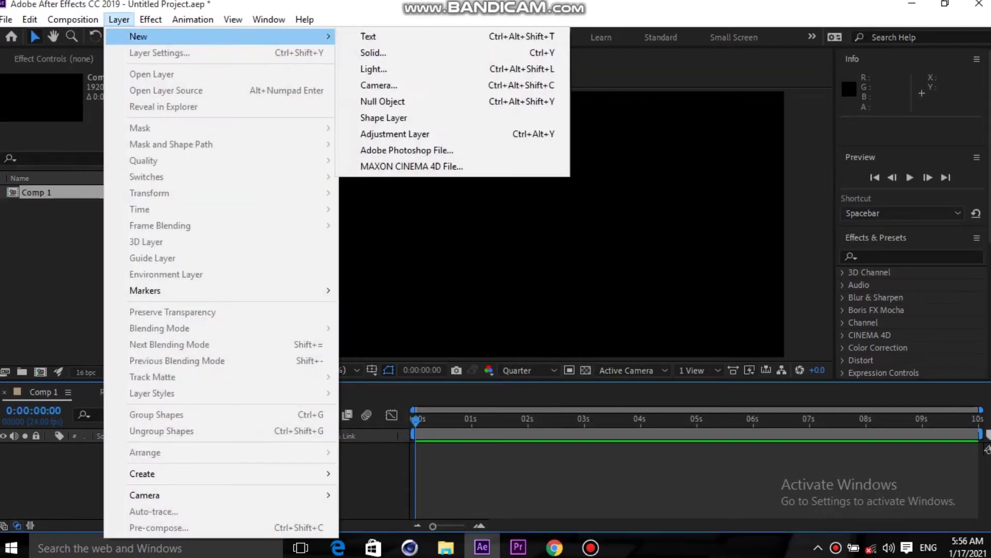
{"action": "left_click", "coordinate": [361, 49]}
{"action": "key", "text": "ctrl+t"}
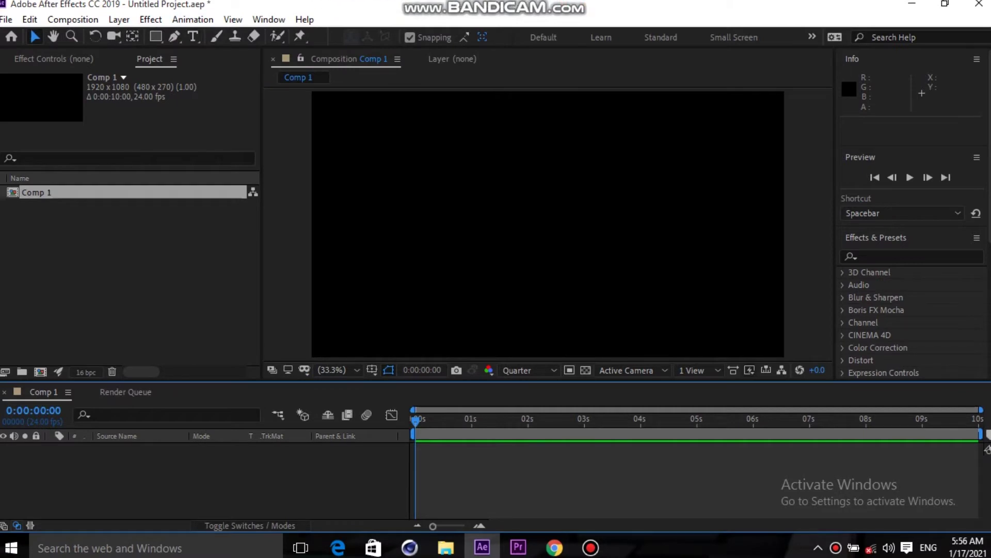
{"action": "left_click", "coordinate": [409, 222]}
{"action": "type", "text": "K.G.F"}
- Enlarge the K.G.F text to 336 px Impact
{"action": "key", "text": "ctrl+a"}
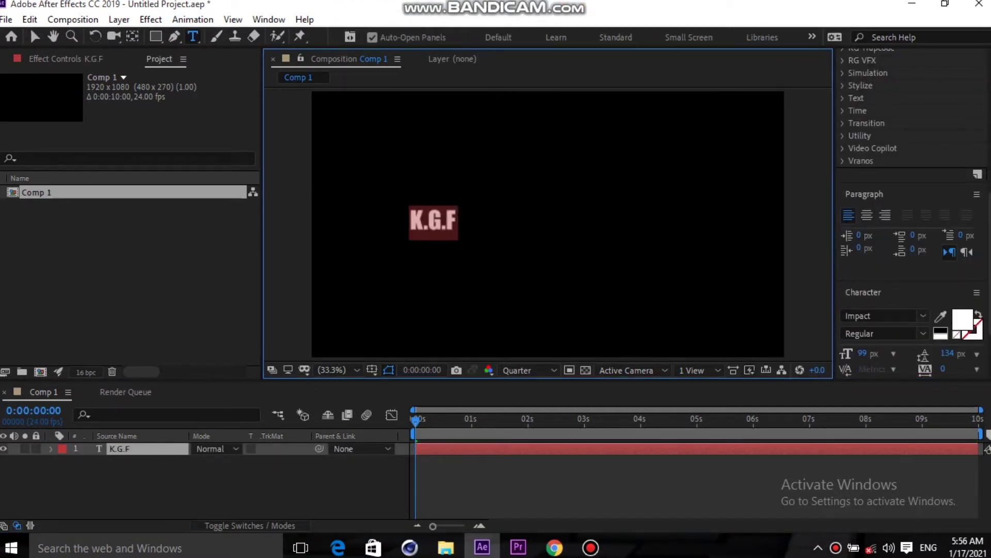
{"action": "left_click", "coordinate": [862, 353]}
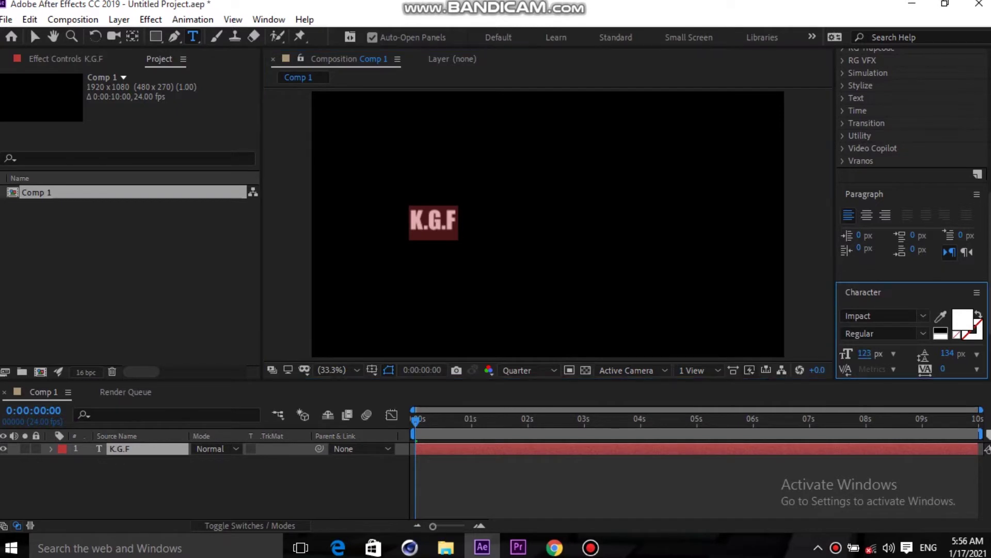
{"action": "left_click_drag", "start_coordinate": [865, 354], "coordinate": [929, 354]}
{"action": "mouse_move", "coordinate": [865, 353]}
{"action": "left_mouse_down"}
{"action": "mouse_move", "coordinate": [893, 354]}
{"action": "mouse_move", "coordinate": [867, 354]}
{"action": "left_mouse_up"}
{"action": "scroll", "coordinate": [911, 206], "scroll_direction": "up", "scroll_amount": 3}
{"action": "scroll", "coordinate": [912, 206], "scroll_direction": "down", "scroll_amount": 3}
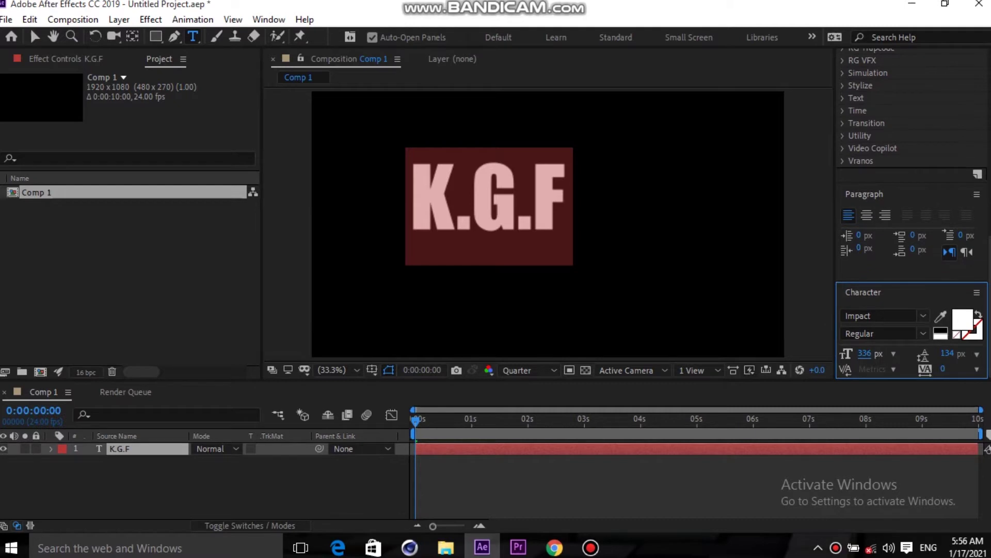
{"action": "scroll", "coordinate": [911, 155], "scroll_direction": "up", "scroll_amount": 2}
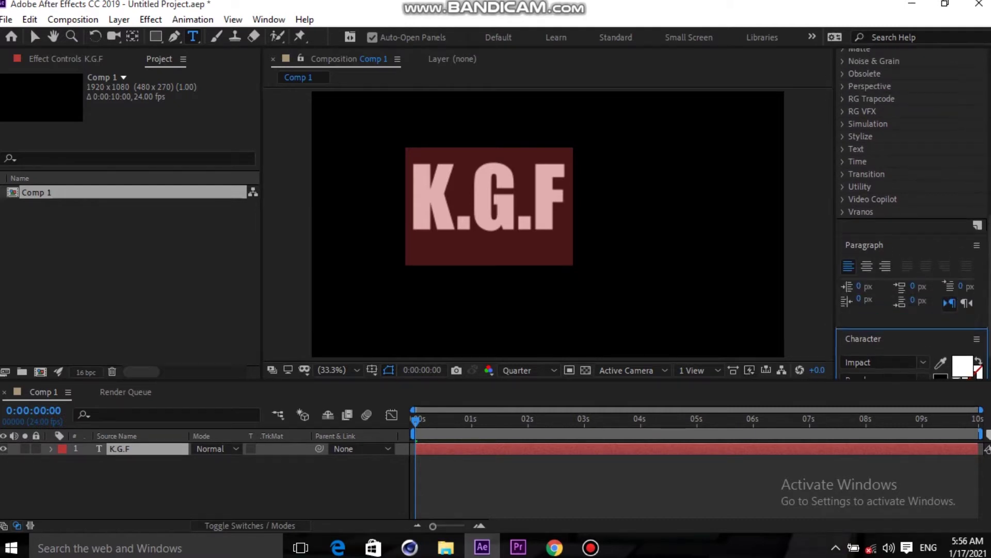
{"action": "scroll", "coordinate": [911, 154], "scroll_direction": "up", "scroll_amount": 1}
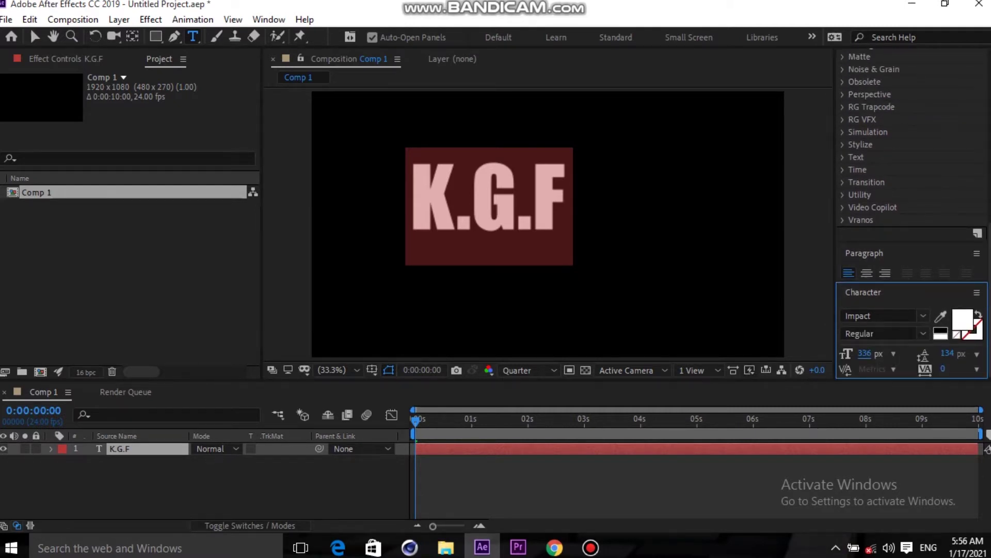
- Make the K.G.F text Faux Italic and finish editing it
{"action": "left_click", "coordinate": [812, 37]}
{"action": "key", "text": "Escape"}
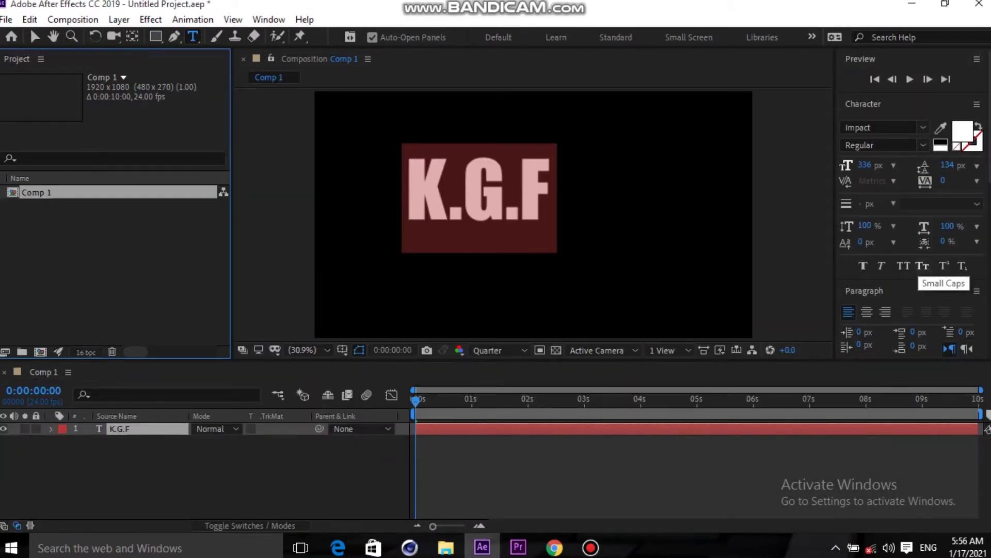
{"action": "left_click", "coordinate": [881, 265]}
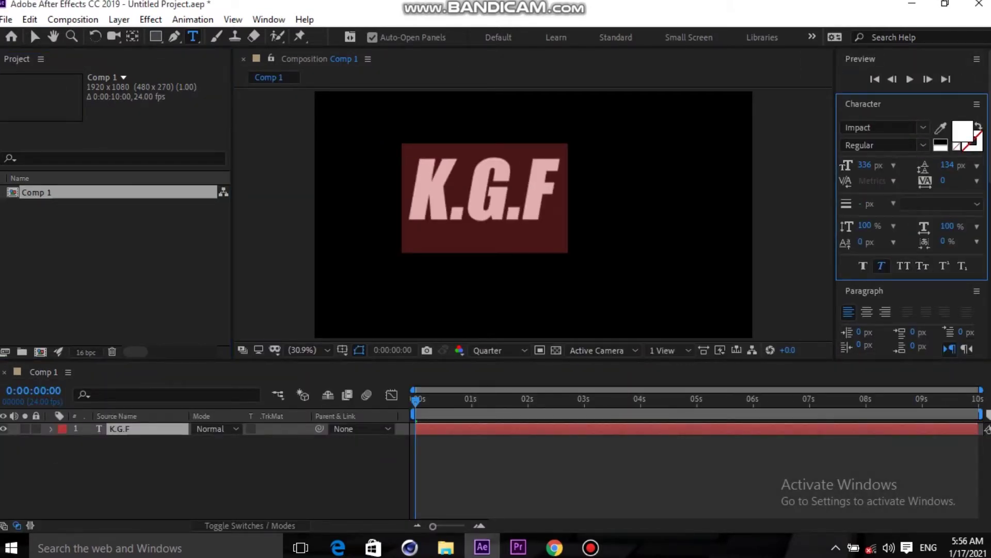
{"action": "left_click", "coordinate": [35, 36]}
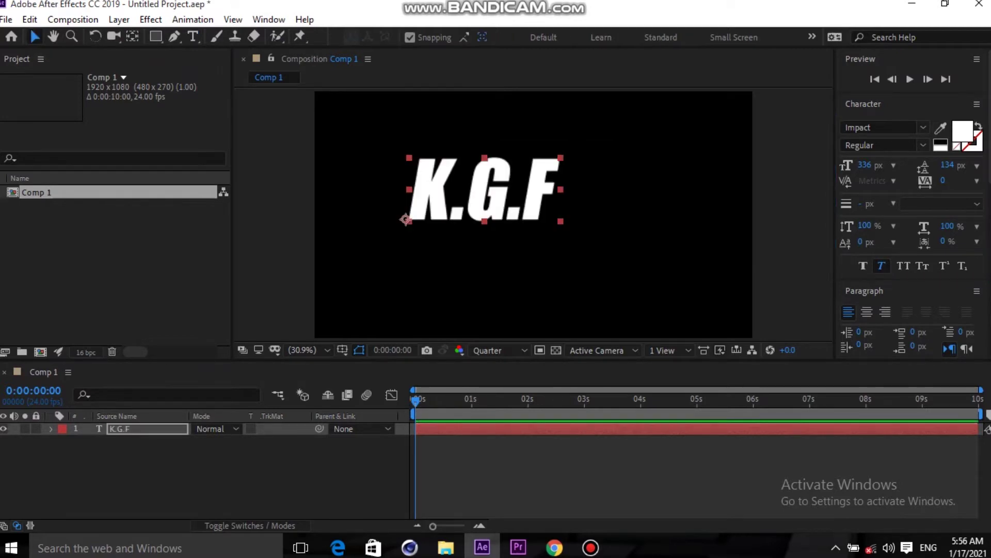
- Move the K.G.F text toward the centre of the frame
{"action": "left_click", "coordinate": [207, 480]}
{"action": "left_click", "coordinate": [484, 189]}
{"action": "left_click_drag", "start_coordinate": [484, 189], "coordinate": [527, 205]}
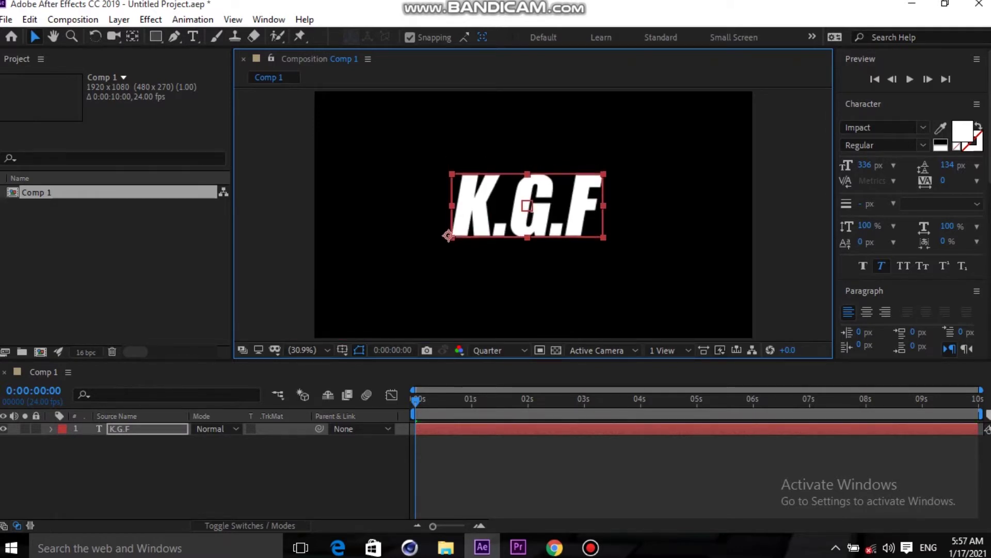
- Add a full-frame black solid layer, Black Solid 1, above the text
{"action": "left_click", "coordinate": [96, 462]}
{"action": "right_click", "coordinate": [97, 463]}
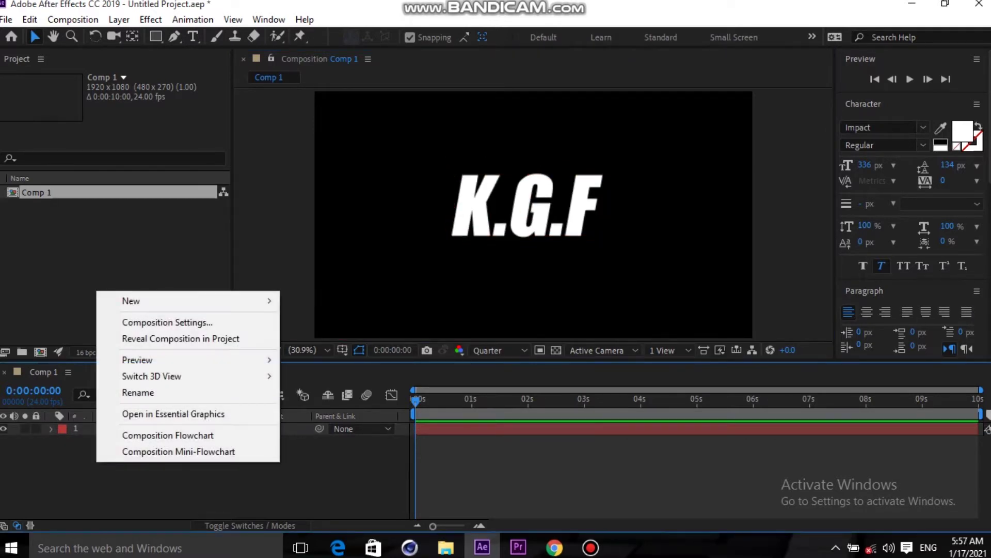
{"action": "mouse_move", "coordinate": [155, 300]}
{"action": "left_click", "coordinate": [314, 338]}
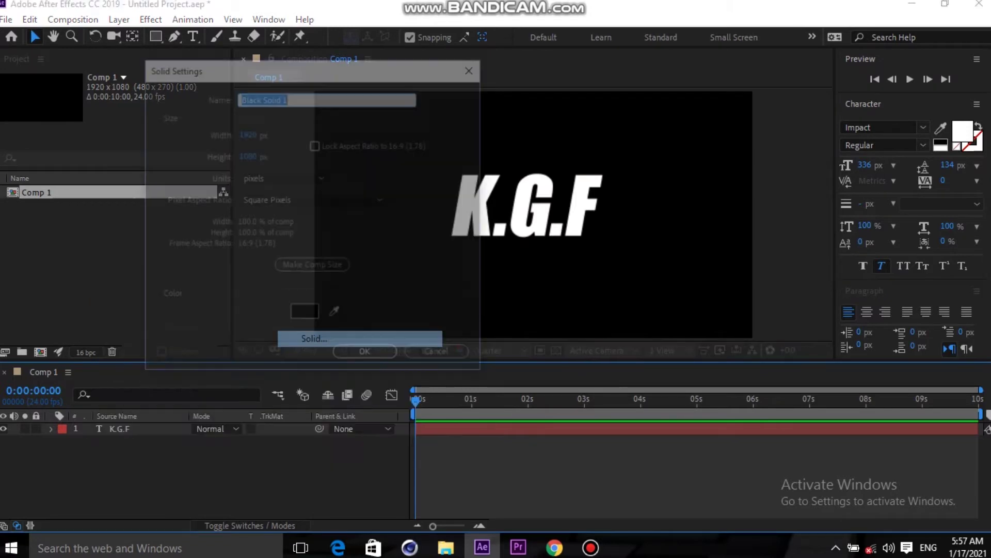
{"action": "left_click", "coordinate": [312, 265]}
{"action": "left_click", "coordinate": [365, 351]}
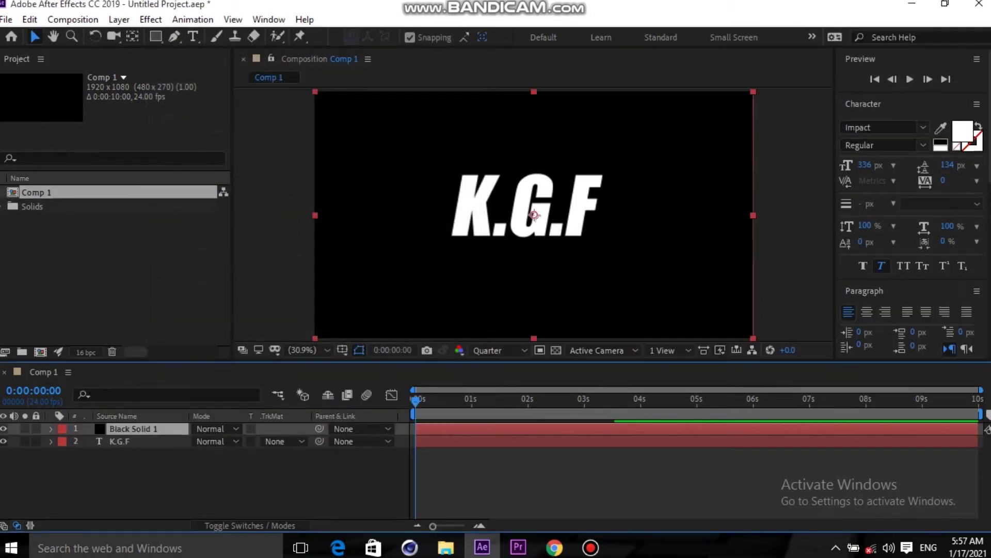
{"action": "left_click", "coordinate": [150, 19]}
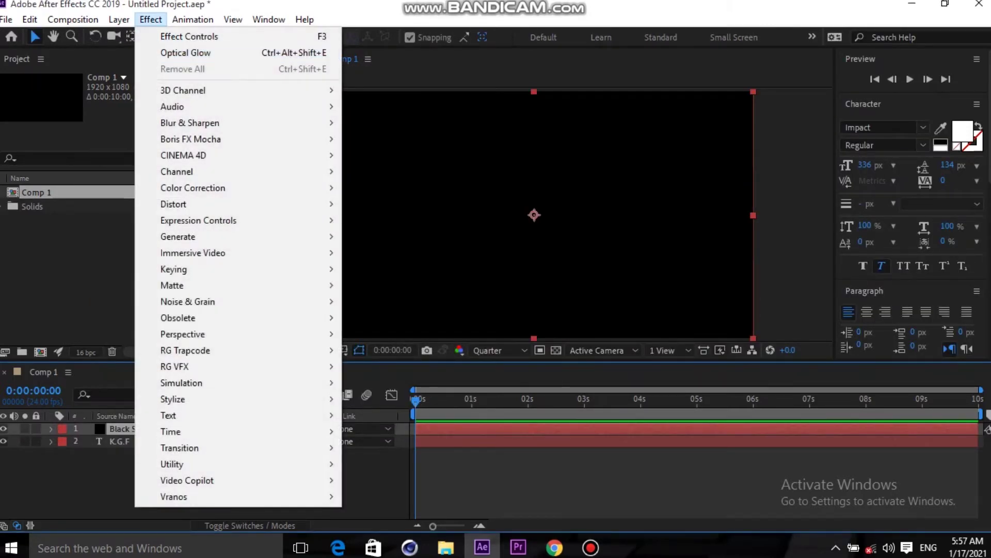
- Apply the Saber effect to Black Solid 1 and expand Customize Core
{"action": "mouse_move", "coordinate": [207, 480]}
{"action": "left_click", "coordinate": [374, 496]}
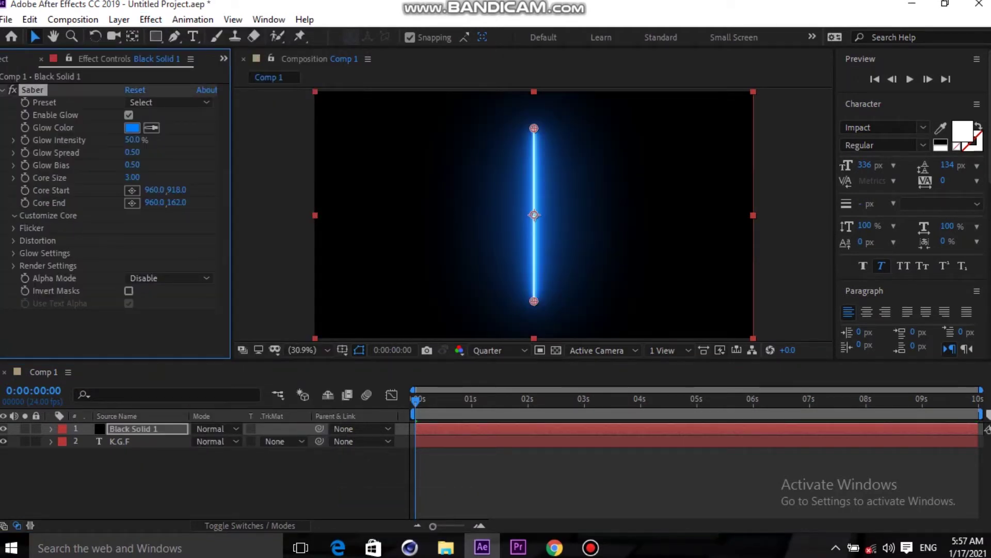
{"action": "left_click", "coordinate": [14, 216]}
{"action": "scroll", "coordinate": [114, 207], "scroll_direction": "down", "scroll_amount": 1}
- Set Saber Core Type to Text Layer, tracing '2. K.G.F' using Effects & Masks
{"action": "left_click", "coordinate": [167, 201]}
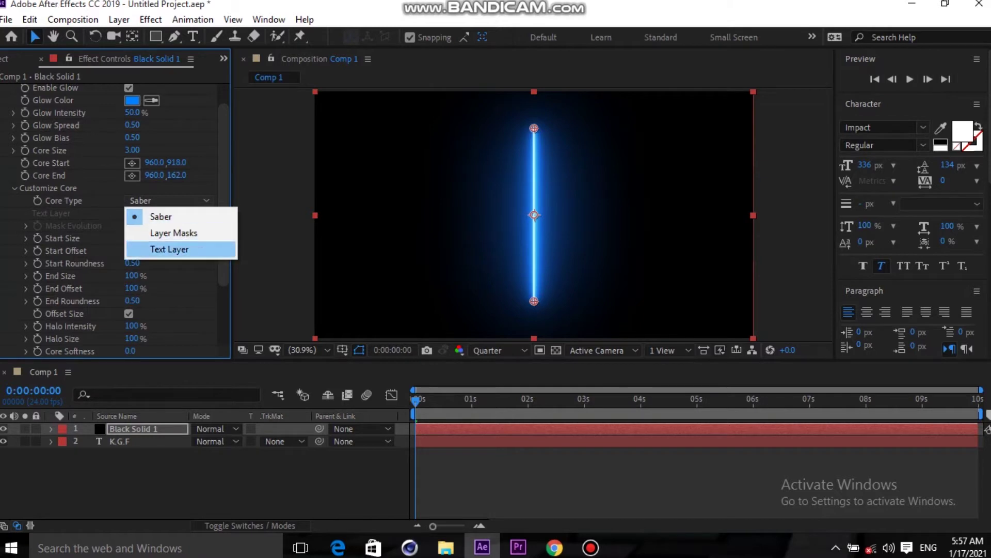
{"action": "left_click", "coordinate": [155, 248]}
{"action": "left_click", "coordinate": [148, 213]}
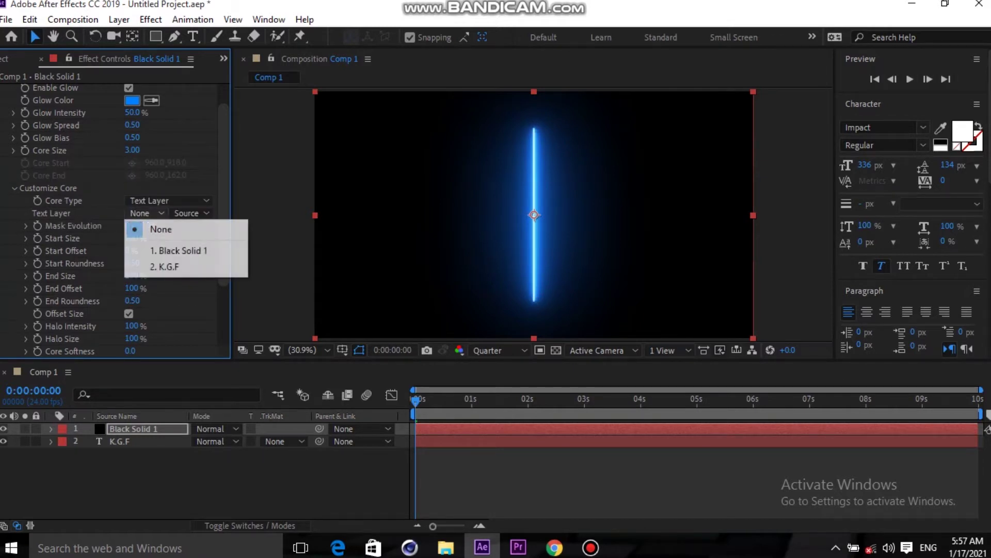
{"action": "left_click", "coordinate": [155, 267]}
{"action": "left_click", "coordinate": [191, 212]}
{"action": "left_click", "coordinate": [222, 262]}
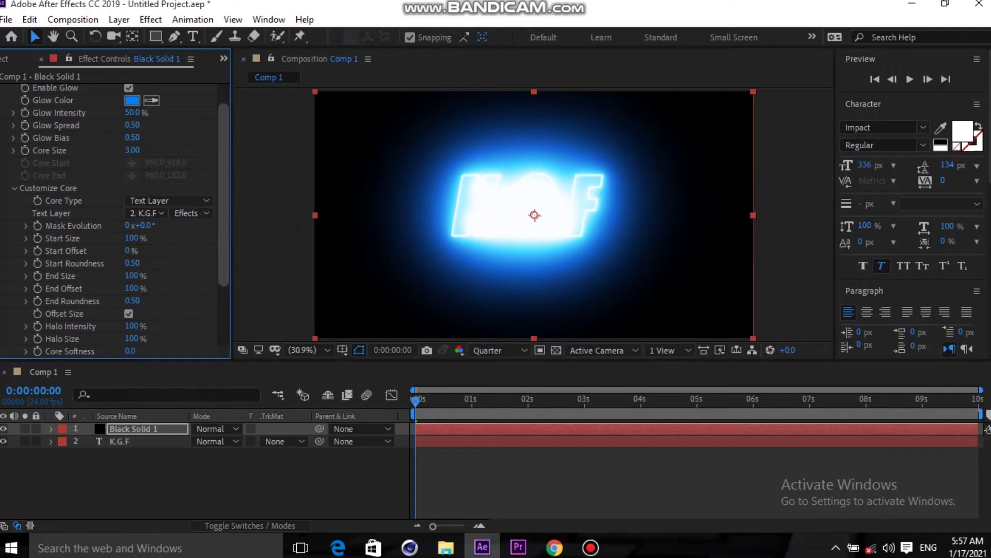
{"action": "scroll", "coordinate": [115, 222], "scroll_direction": "up", "scroll_amount": 1}
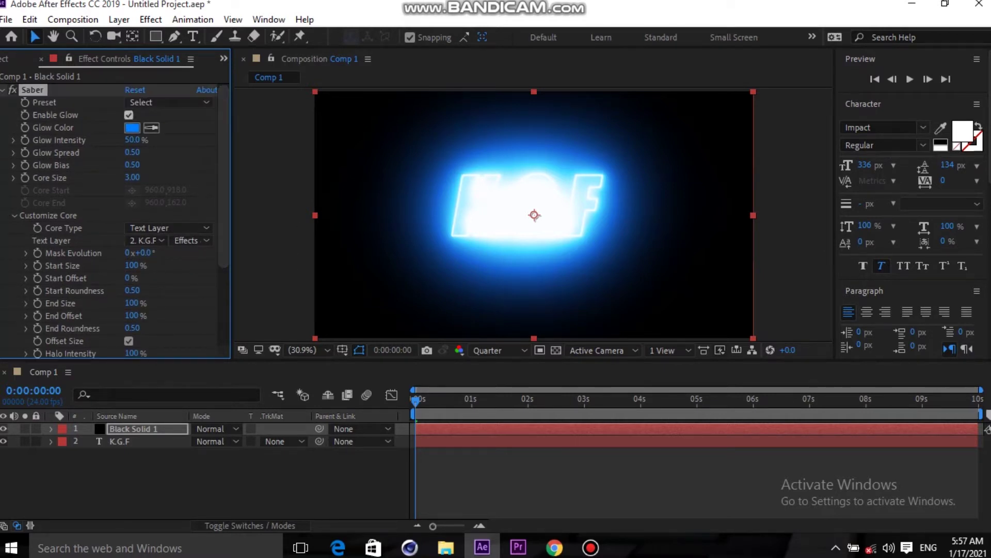
{"action": "left_click", "coordinate": [170, 102]}
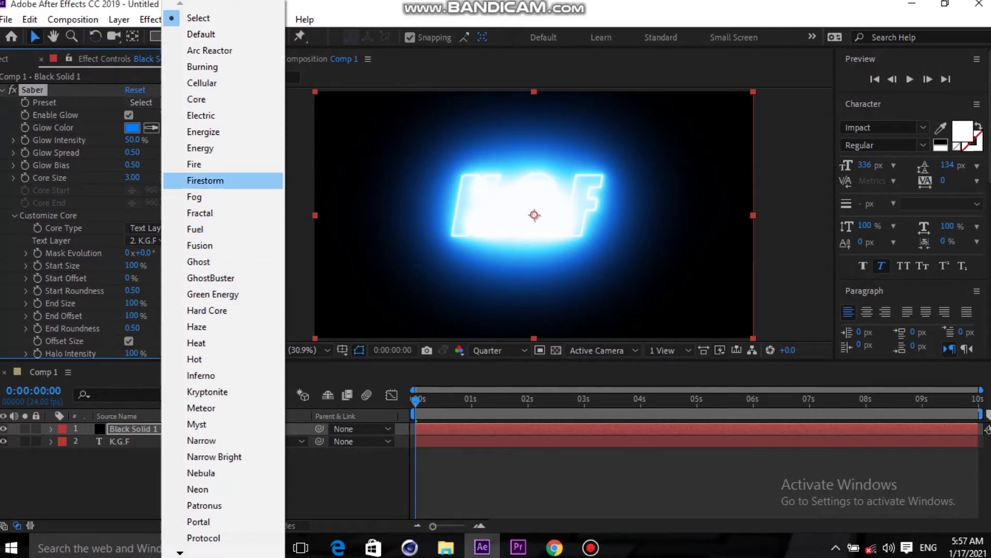
- Apply the Fire preset with 15% glow intensity and core size 3, then preview
{"action": "left_click", "coordinate": [194, 164]}
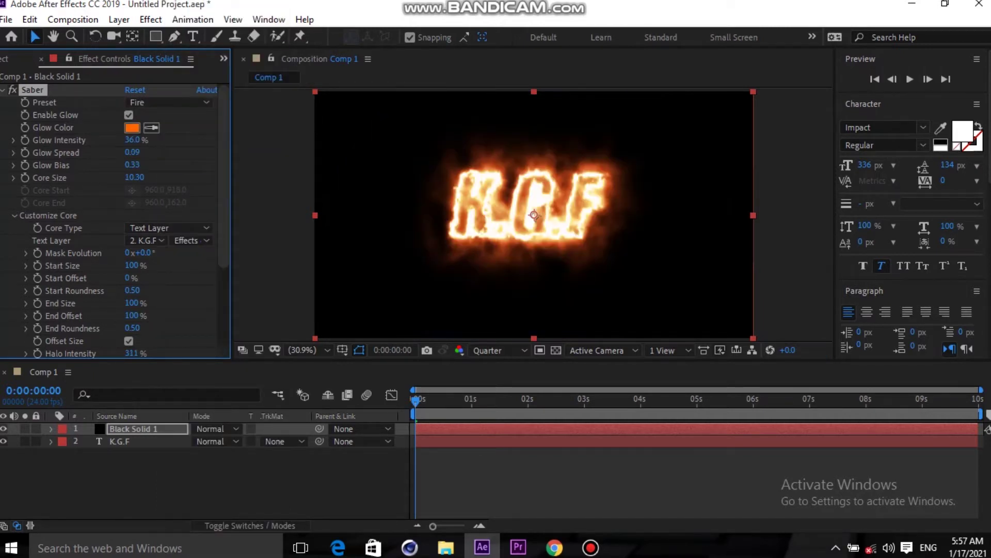
{"action": "left_click_drag", "start_coordinate": [132, 139], "coordinate": [119, 139]}
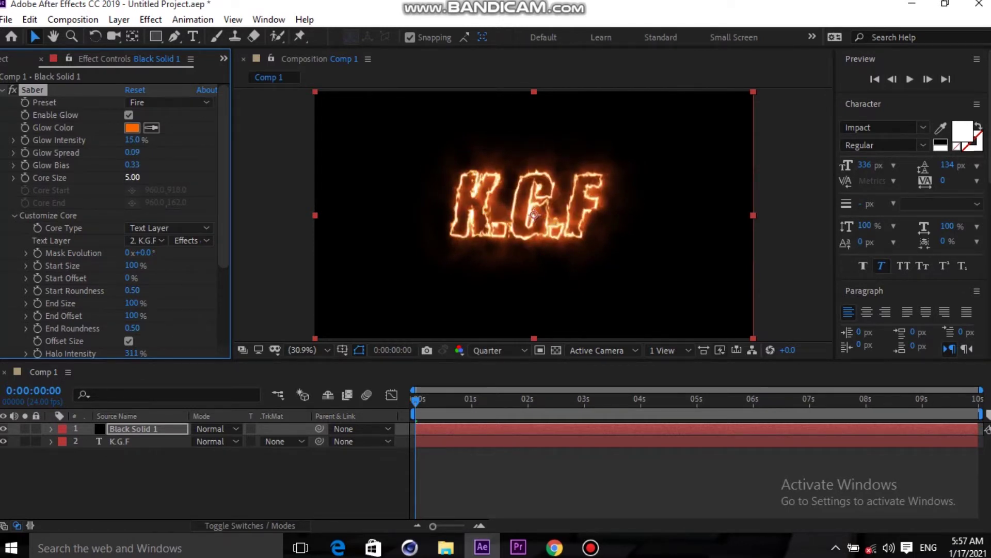
{"action": "type", "text": "3"}
{"action": "key", "text": "Return"}
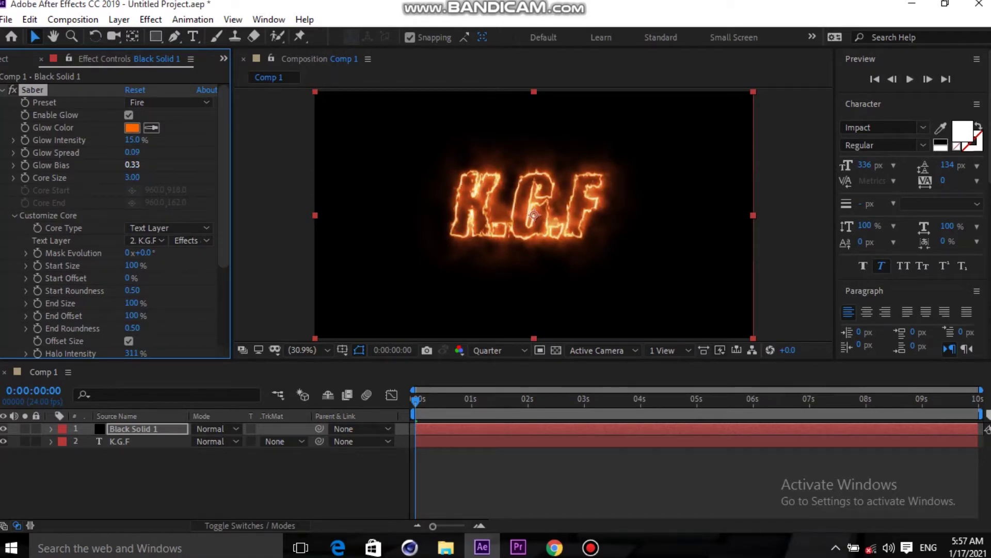
{"action": "key", "text": "space"}
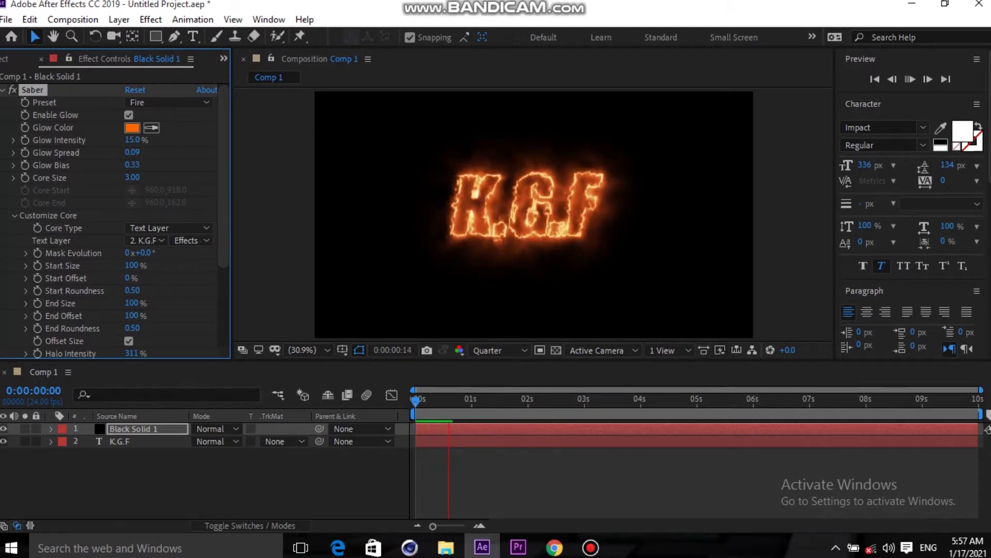
{"action": "key", "text": "space"}
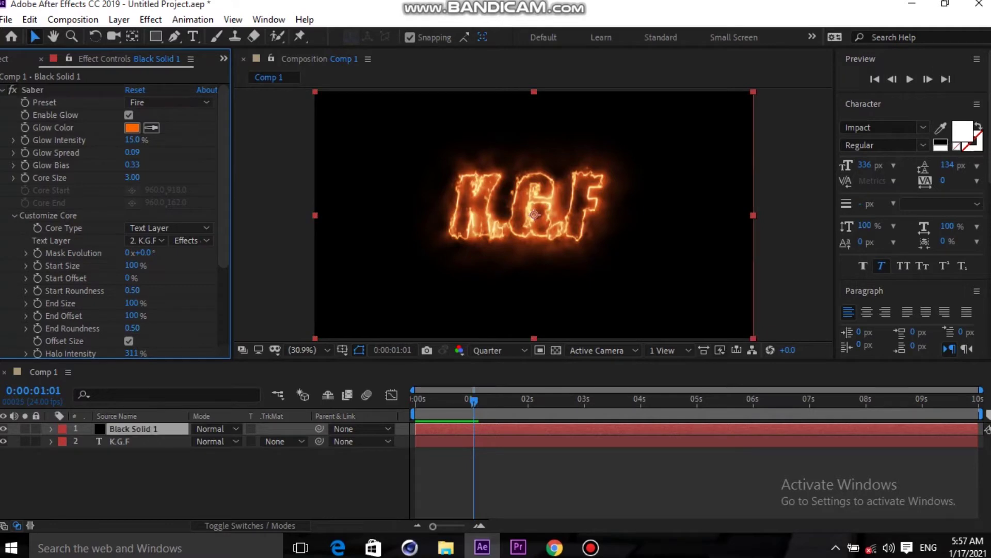
{"action": "left_click", "coordinate": [168, 102]}
- Switch to the Heat preset, glow intensity 68% and Glow Spread 0.07, then preview
{"action": "left_click", "coordinate": [197, 343]}
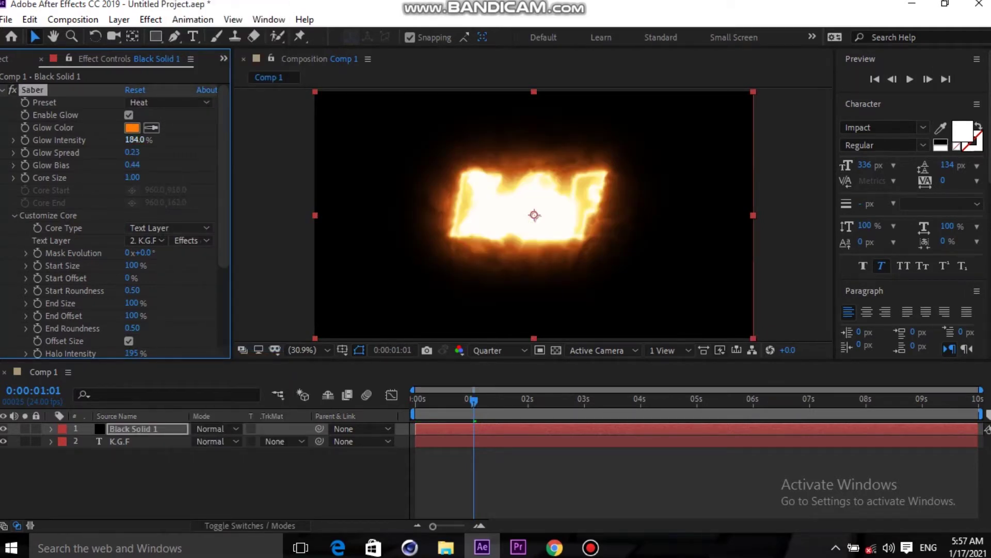
{"action": "left_click_drag", "start_coordinate": [135, 139], "coordinate": [87, 140]}
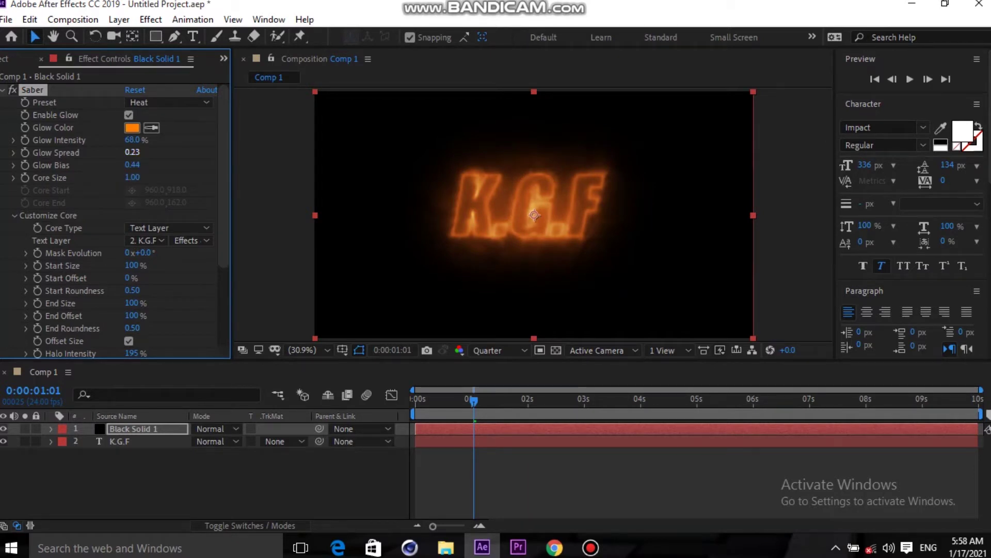
{"action": "mouse_move", "coordinate": [132, 151]}
{"action": "left_mouse_down"}
{"action": "mouse_move", "coordinate": [117, 152]}
{"action": "mouse_move", "coordinate": [133, 152]}
{"action": "left_mouse_up"}
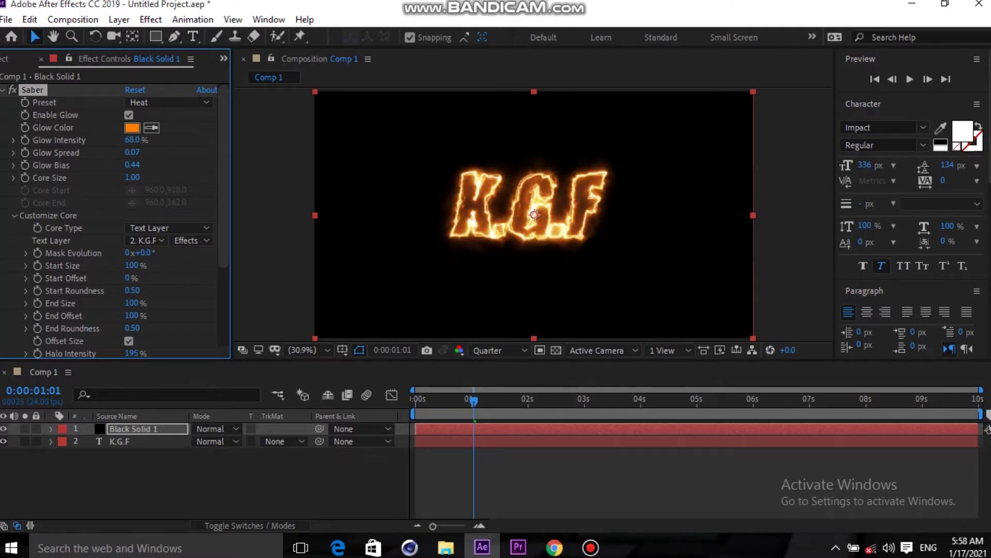
{"action": "key", "text": "space"}
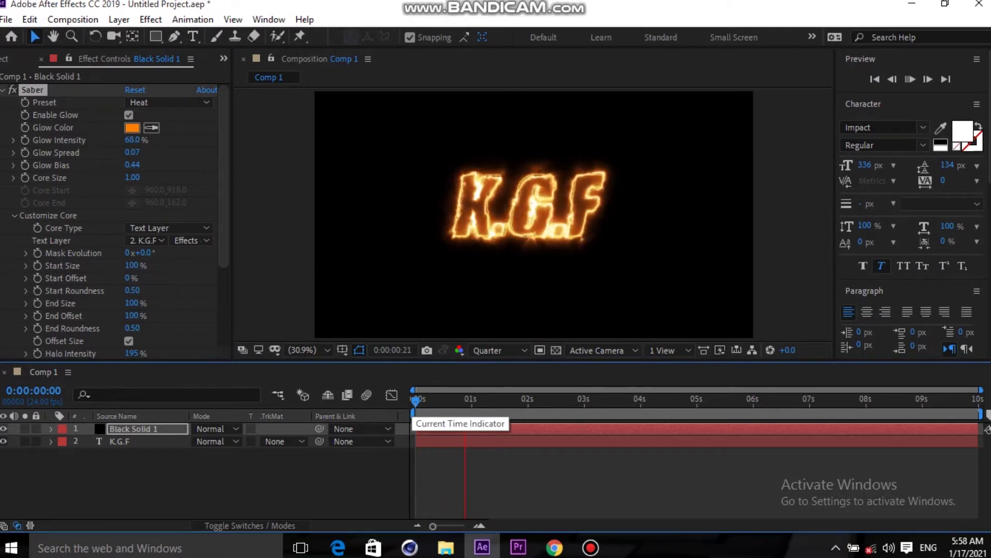
{"action": "key", "text": "space"}
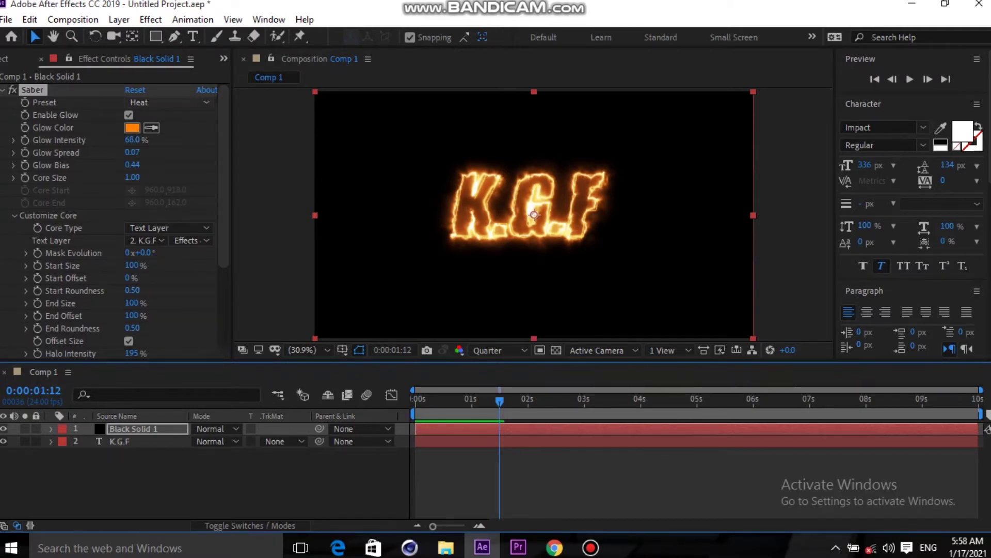
- Try the Haze, Energize and Fire Saber presets in turn, ending on Fire
{"action": "left_click", "coordinate": [169, 102]}
{"action": "left_click", "coordinate": [197, 326]}
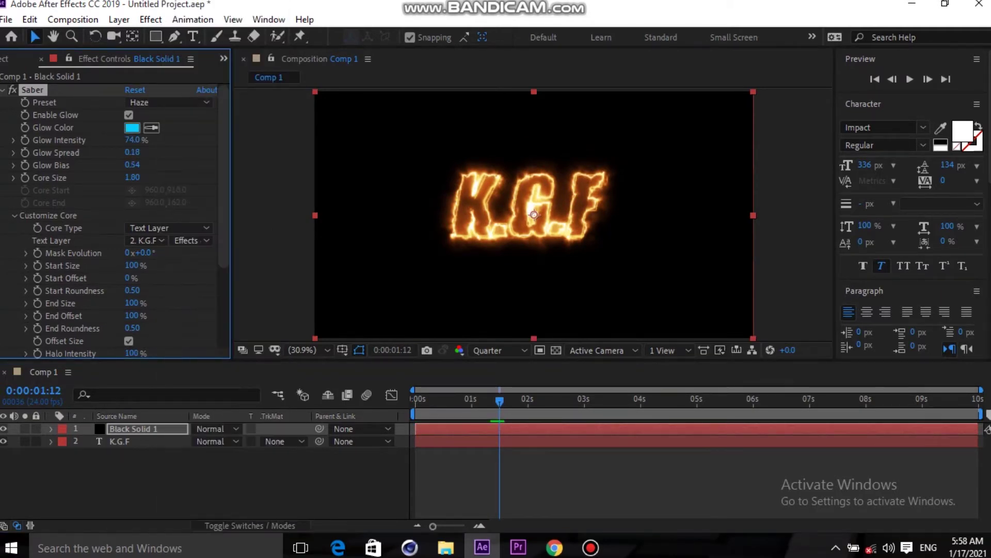
{"action": "left_click", "coordinate": [169, 103]}
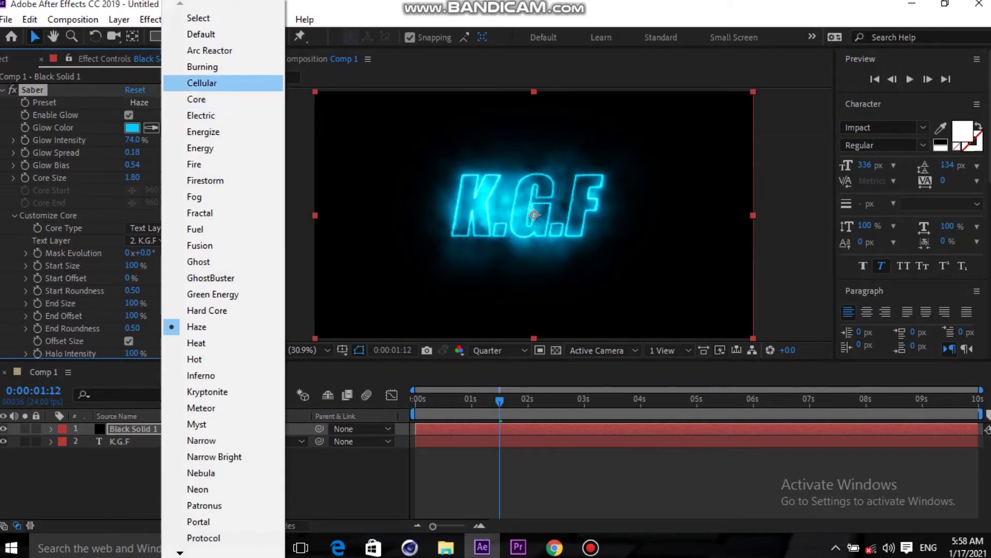
{"action": "left_click", "coordinate": [203, 132]}
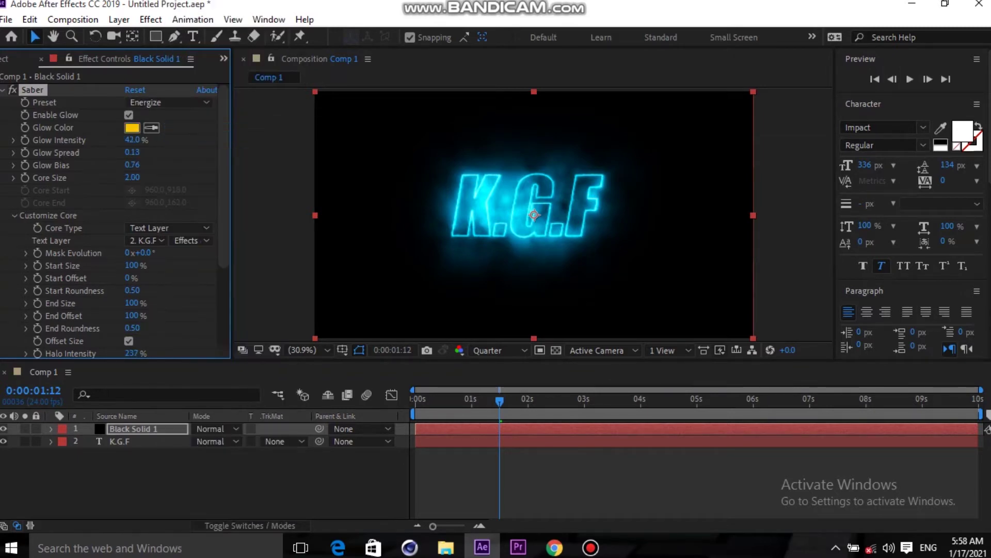
{"action": "left_click", "coordinate": [168, 102]}
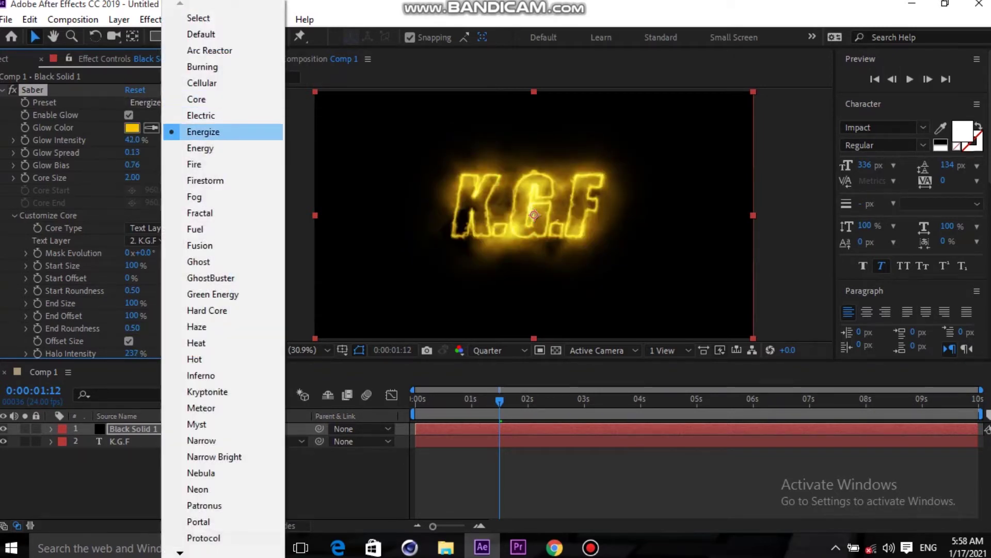
{"action": "left_click", "coordinate": [194, 164]}
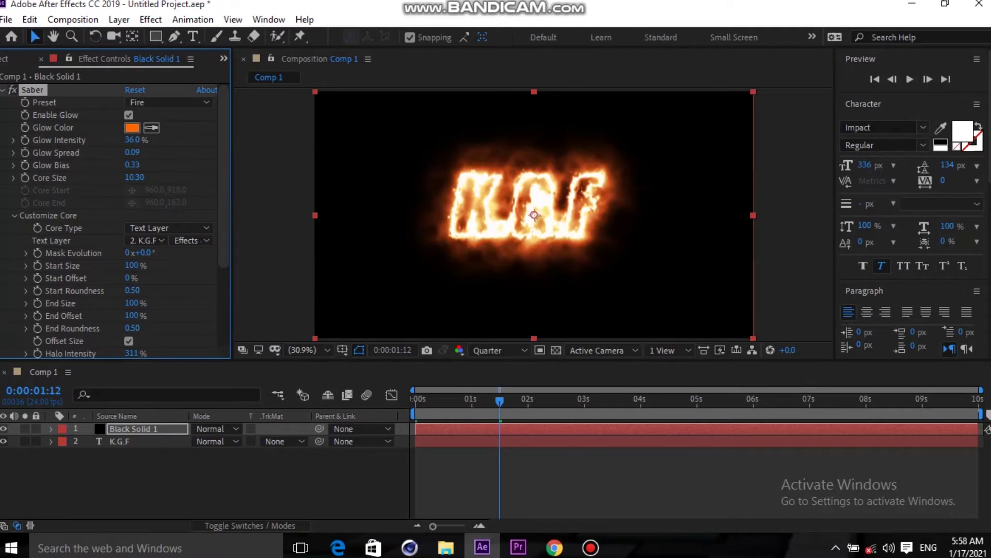
- Set Fire glow intensity to 6% and core size to 3.00, then preview
{"action": "mouse_move", "coordinate": [132, 140]}
{"action": "left_mouse_down"}
{"action": "mouse_move", "coordinate": [122, 140]}
{"action": "mouse_move", "coordinate": [138, 140]}
{"action": "left_mouse_up"}
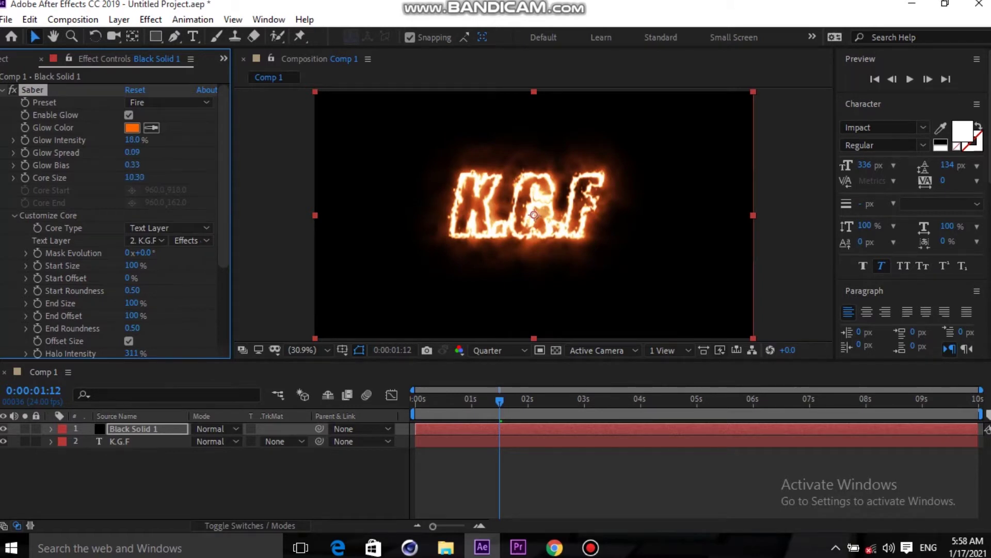
{"action": "left_click_drag", "start_coordinate": [133, 177], "coordinate": [129, 178]}
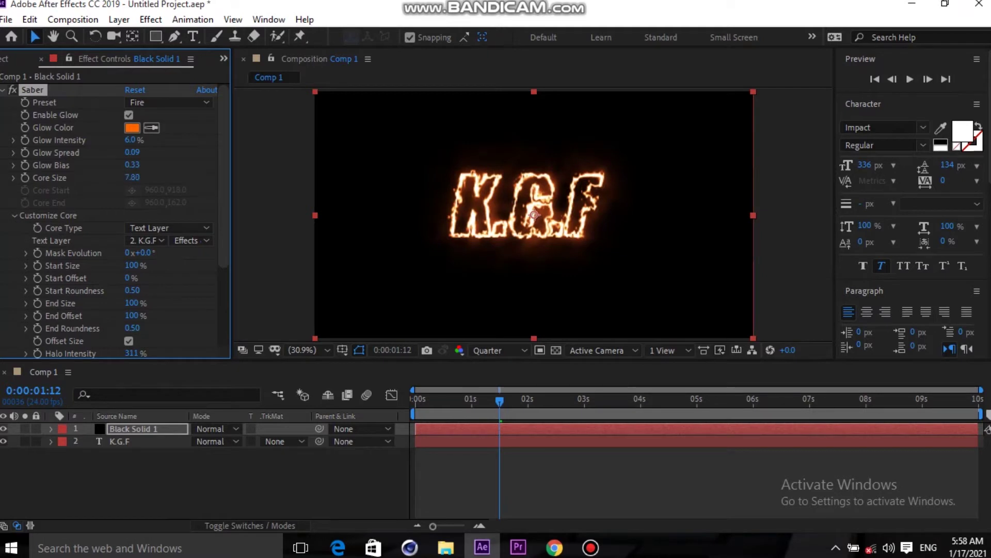
{"action": "type", "text": "3"}
{"action": "key", "text": "Return"}
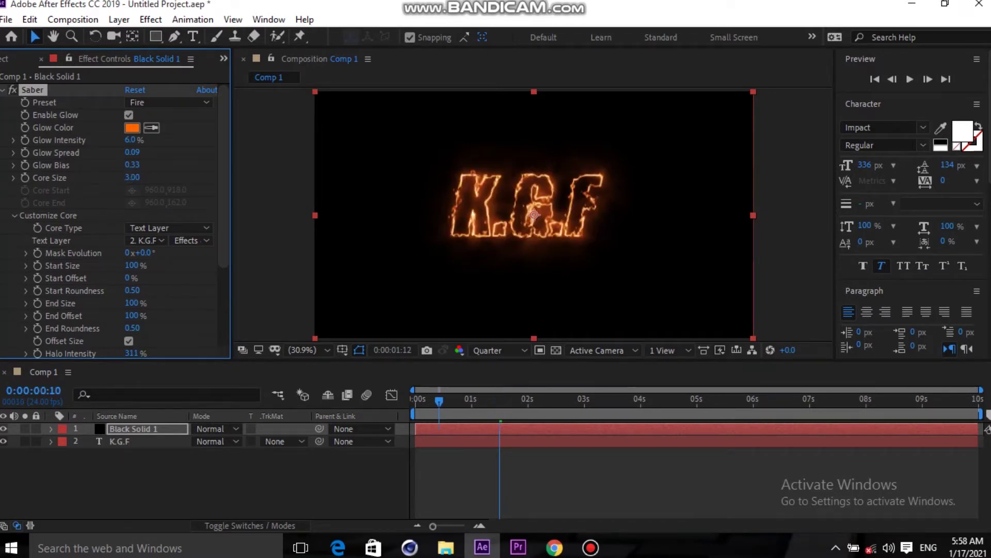
{"action": "key", "text": "space"}
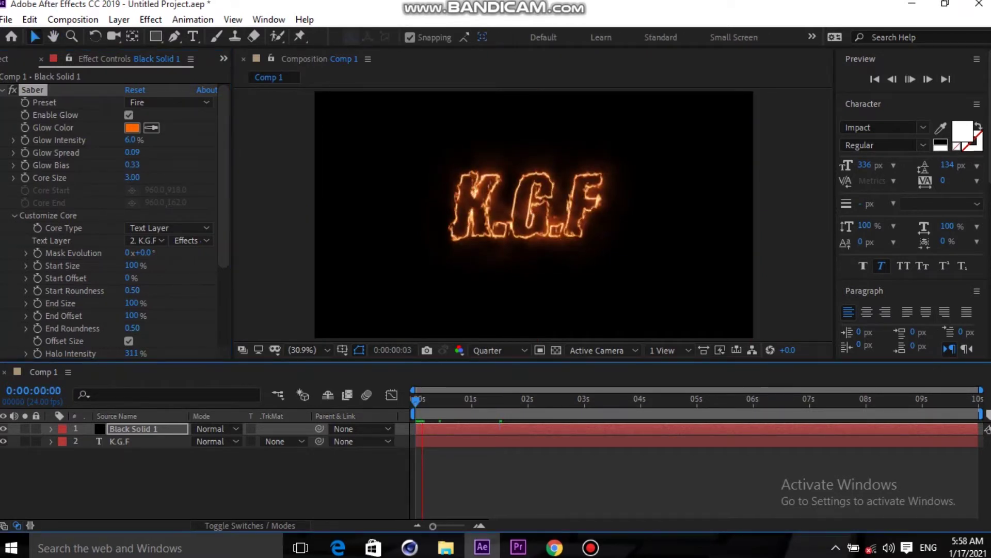
{"action": "key", "text": "space"}
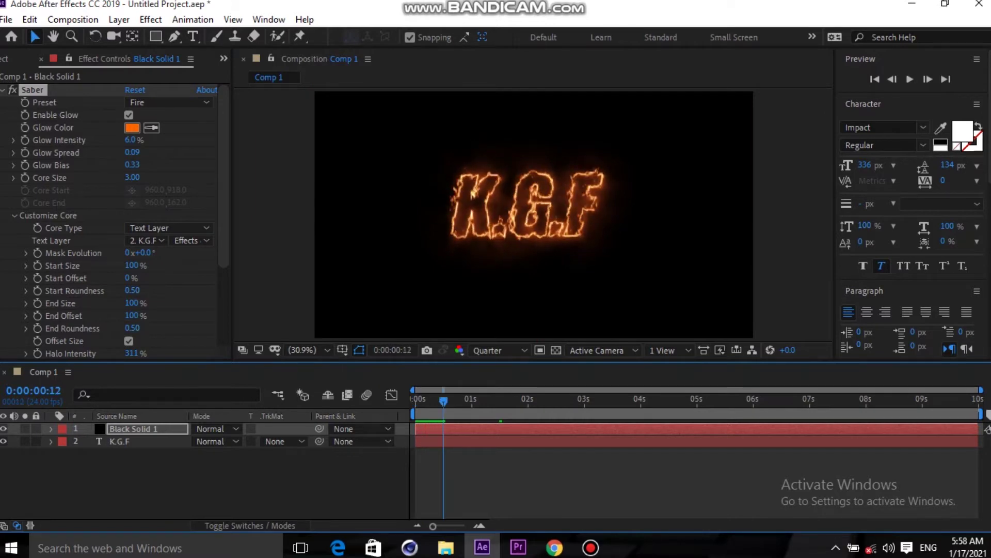
{"action": "left_click", "coordinate": [168, 102]}
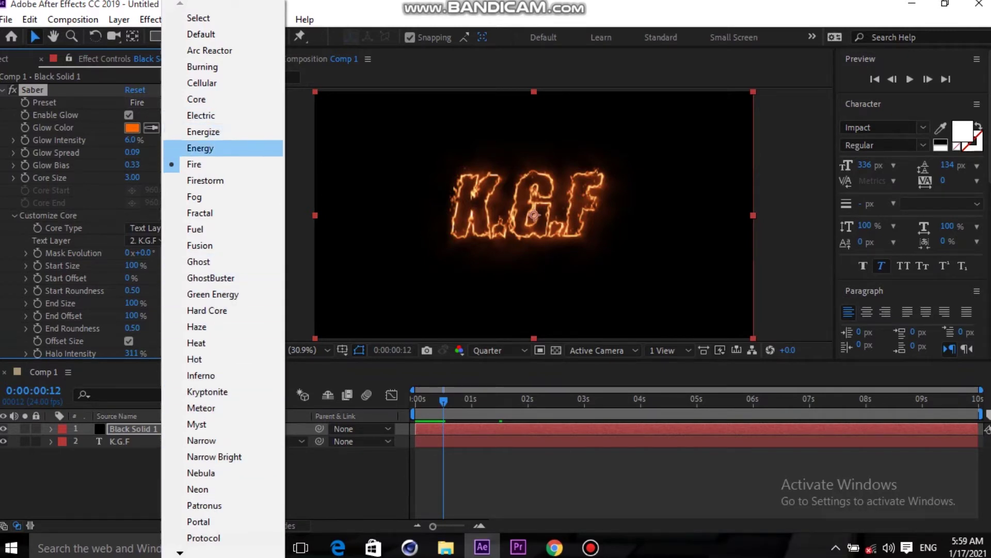
- Apply the Energy preset with 45% glow intensity and 0.90 core size, then preview
{"action": "left_click", "coordinate": [200, 149]}
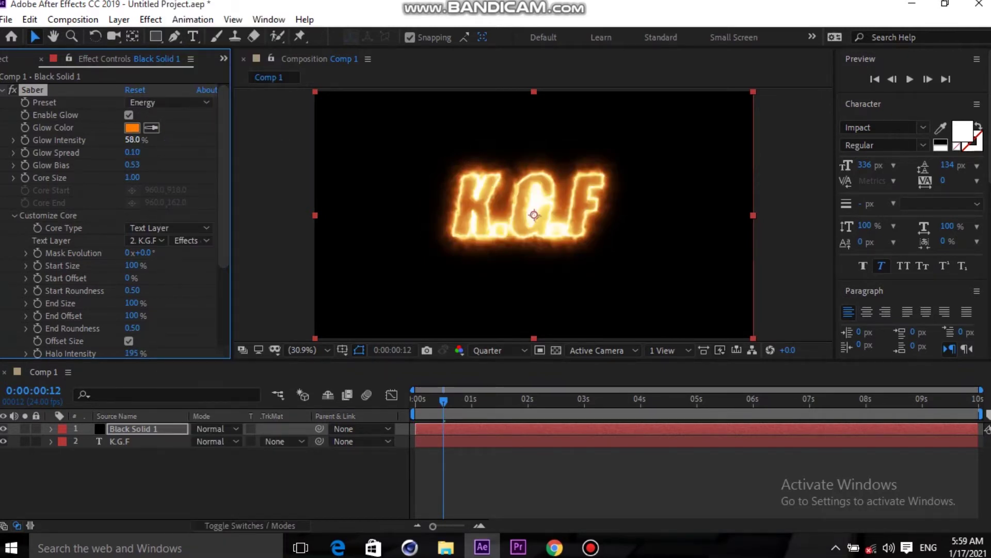
{"action": "left_click_drag", "start_coordinate": [133, 140], "coordinate": [125, 139]}
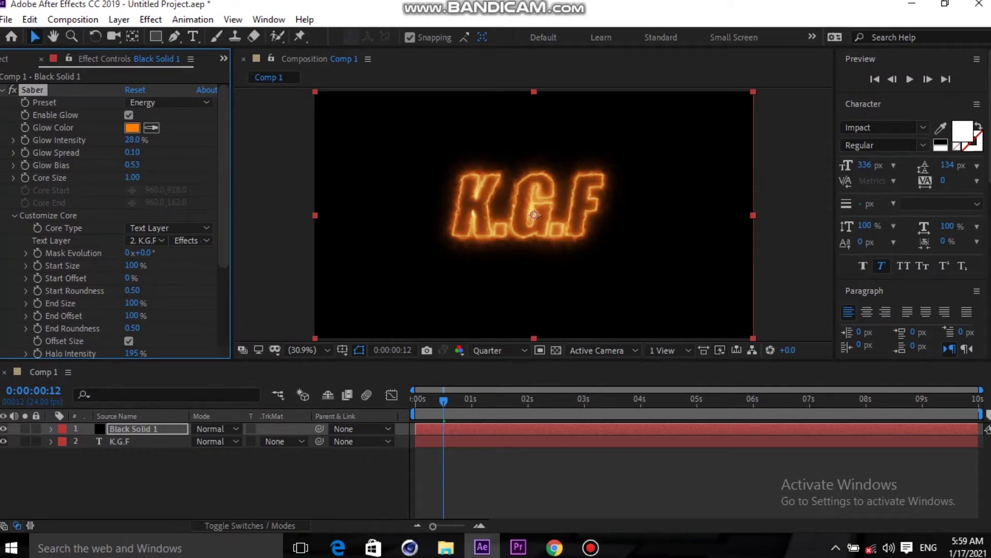
{"action": "mouse_move", "coordinate": [132, 177]}
{"action": "left_mouse_down"}
{"action": "mouse_move", "coordinate": [150, 178]}
{"action": "mouse_move", "coordinate": [136, 177]}
{"action": "left_mouse_up"}
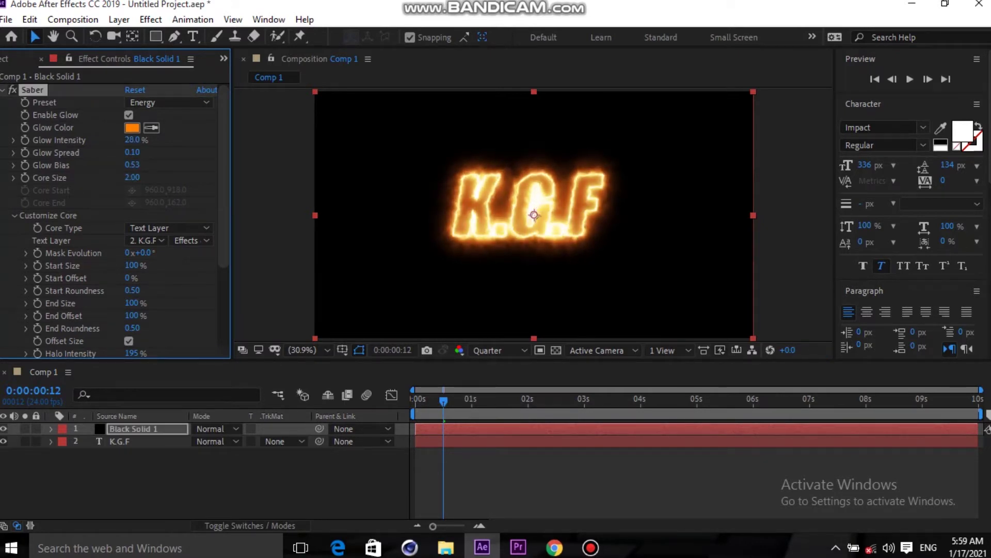
{"action": "mouse_move", "coordinate": [133, 139]}
{"action": "left_mouse_down"}
{"action": "mouse_move", "coordinate": [121, 140]}
{"action": "mouse_move", "coordinate": [142, 139]}
{"action": "mouse_move", "coordinate": [130, 139]}
{"action": "left_mouse_up"}
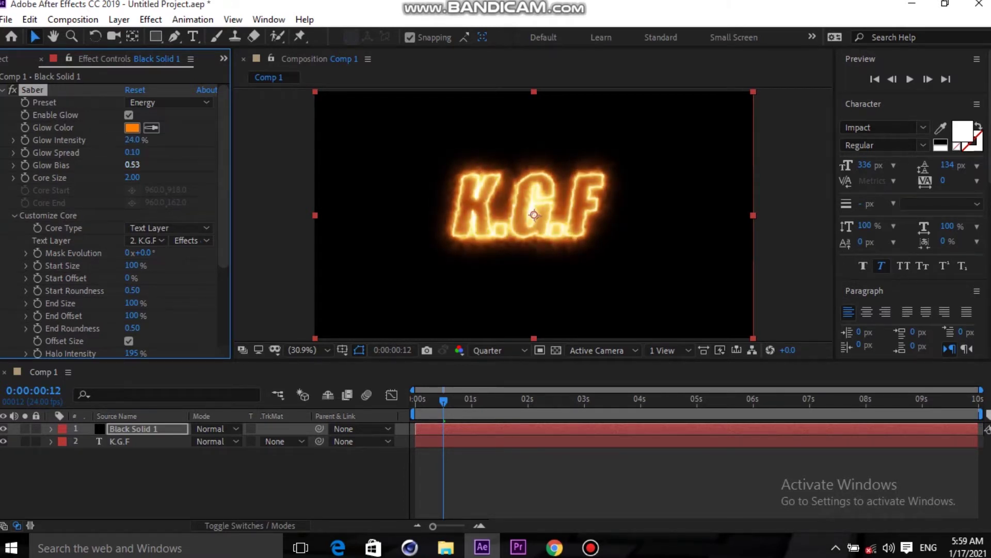
{"action": "left_click_drag", "start_coordinate": [132, 177], "coordinate": [124, 177]}
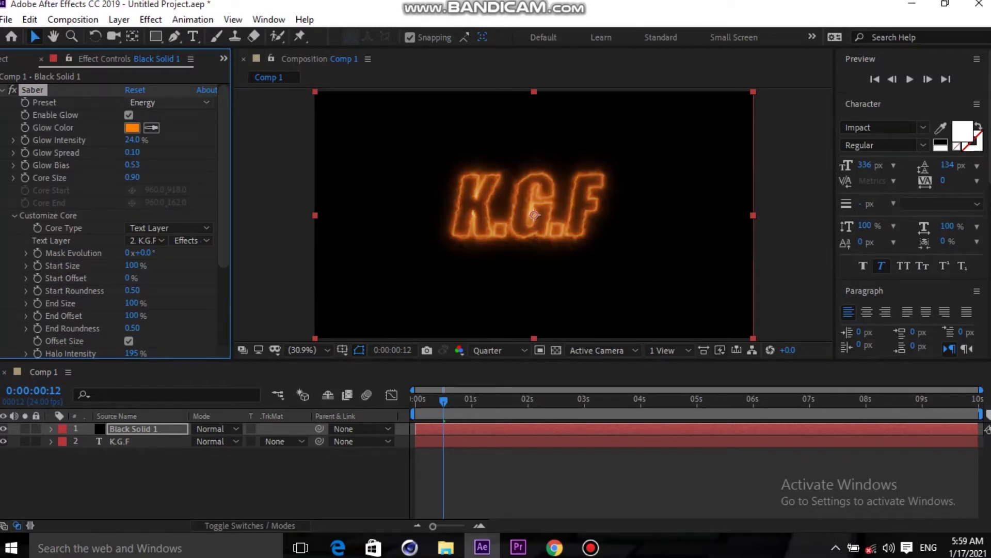
{"action": "left_click_drag", "start_coordinate": [132, 139], "coordinate": [134, 140]}
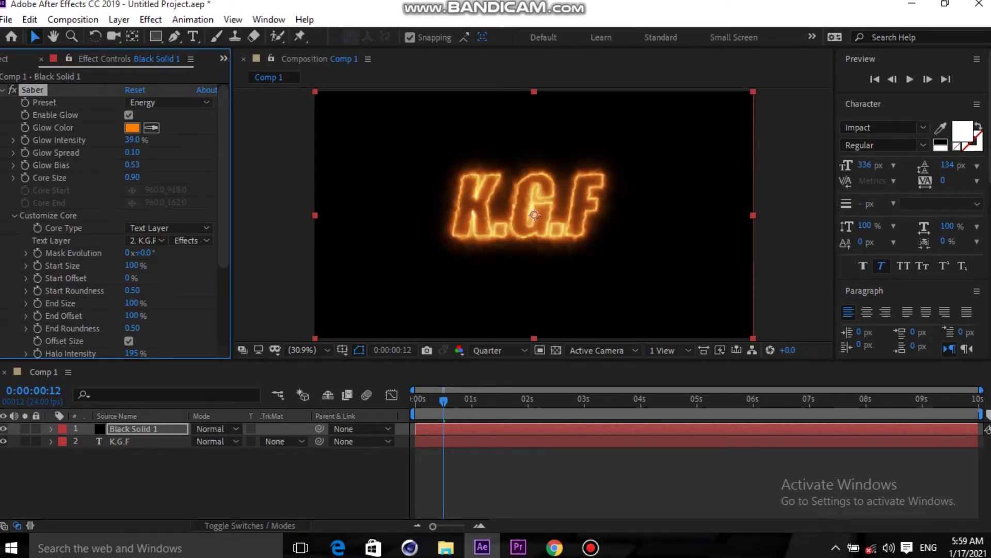
{"action": "key", "text": "space"}
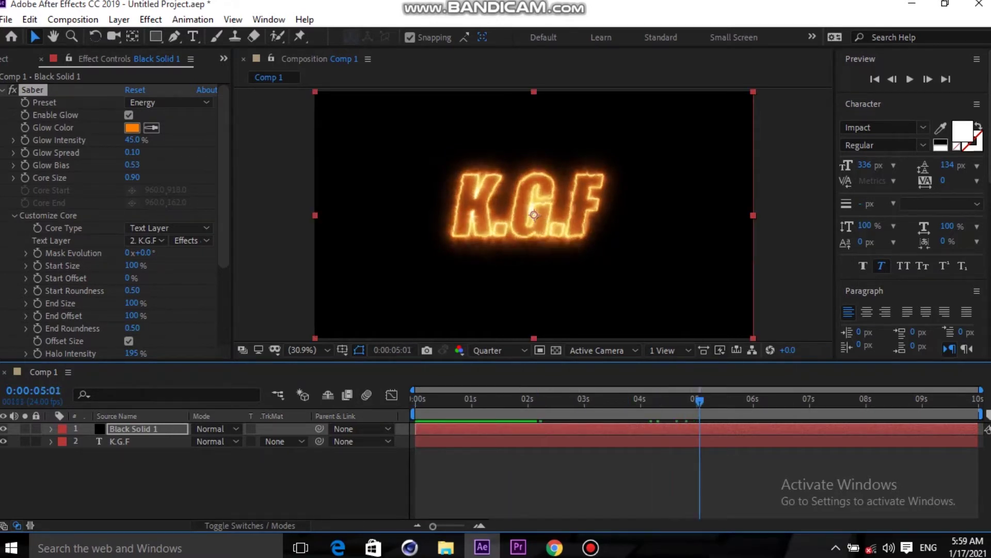
- End the work area at five seconds and put the playhead at 0:00:05:02
{"action": "key", "text": "n"}
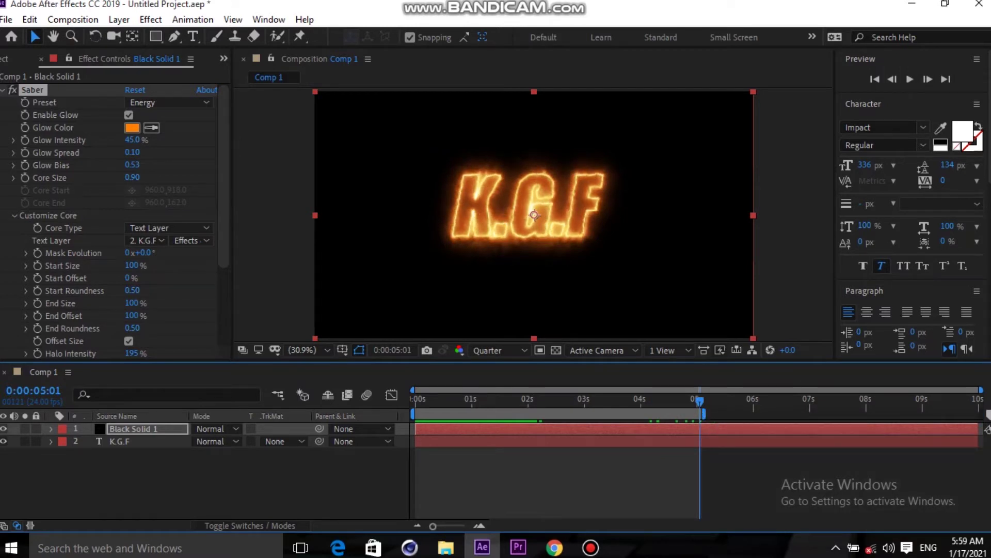
{"action": "scroll", "coordinate": [862, 407], "scroll_direction": "up", "scroll_amount": 3}
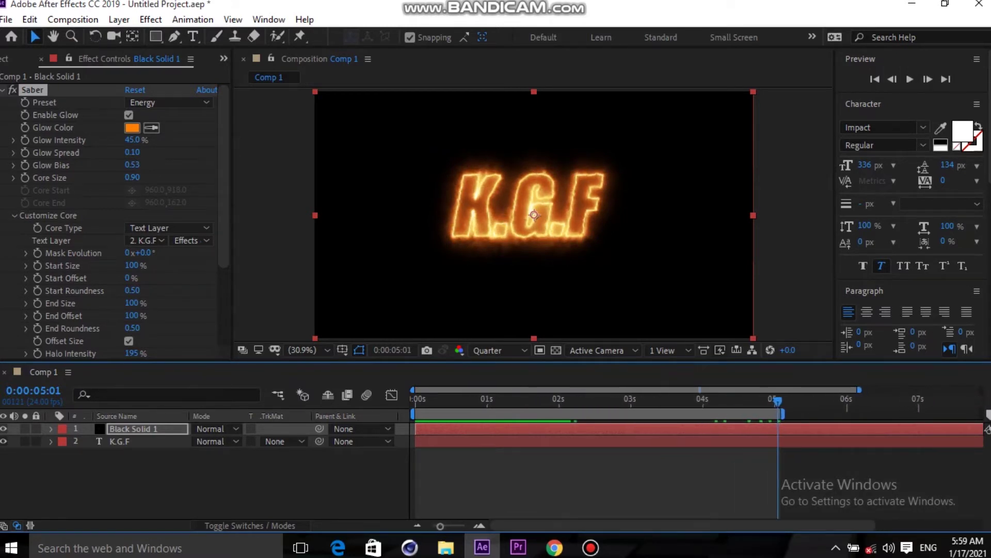
{"action": "scroll", "coordinate": [862, 408], "scroll_direction": "up", "scroll_amount": 2}
{"action": "left_click_drag", "start_coordinate": [725, 400], "coordinate": [696, 400]}
{"action": "key", "text": "space"}
{"action": "key", "text": "Page_Up"}
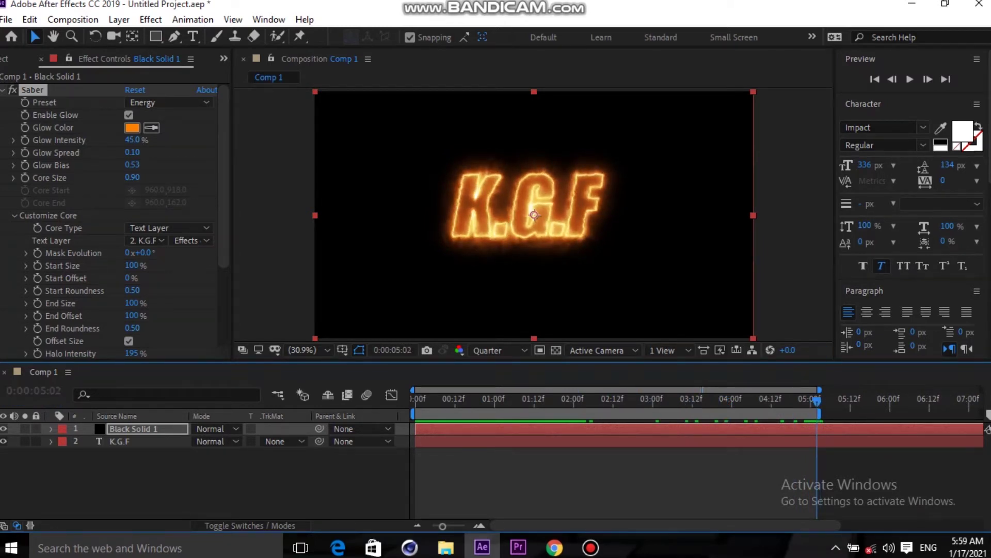
- Keyframe Saber Start Offset at 0:00:05:02, then set it to 100% at frame 0
{"action": "left_click", "coordinate": [38, 278]}
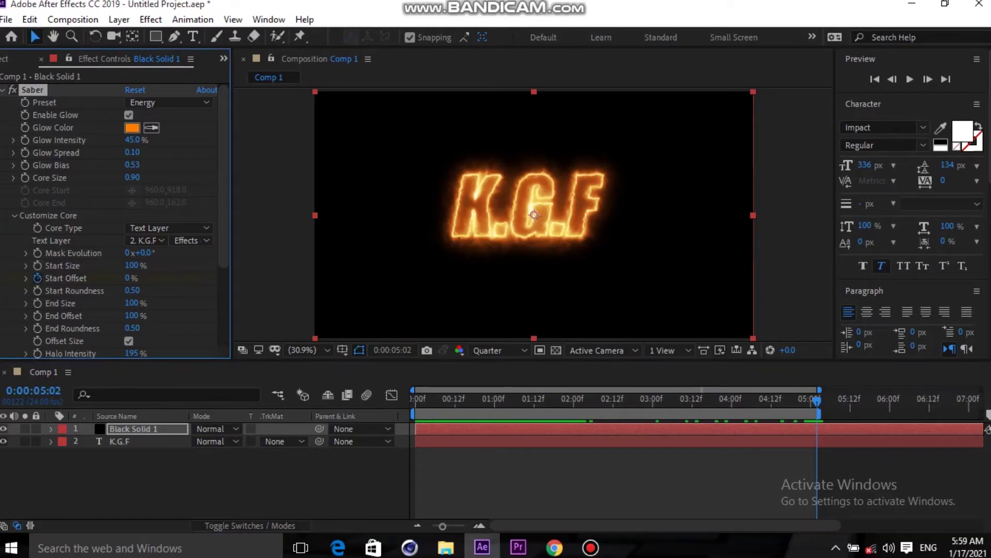
{"action": "mouse_move", "coordinate": [131, 278]}
{"action": "left_mouse_down"}
{"action": "mouse_move", "coordinate": [149, 277]}
{"action": "mouse_move", "coordinate": [120, 277]}
{"action": "left_mouse_up"}
{"action": "left_click", "coordinate": [415, 399]}
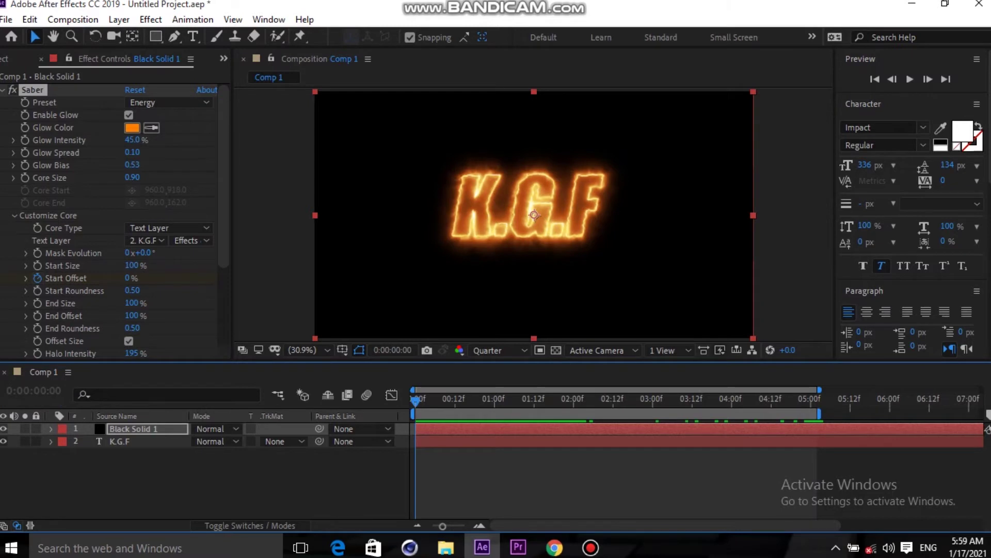
{"action": "left_click_drag", "start_coordinate": [128, 278], "coordinate": [180, 278]}
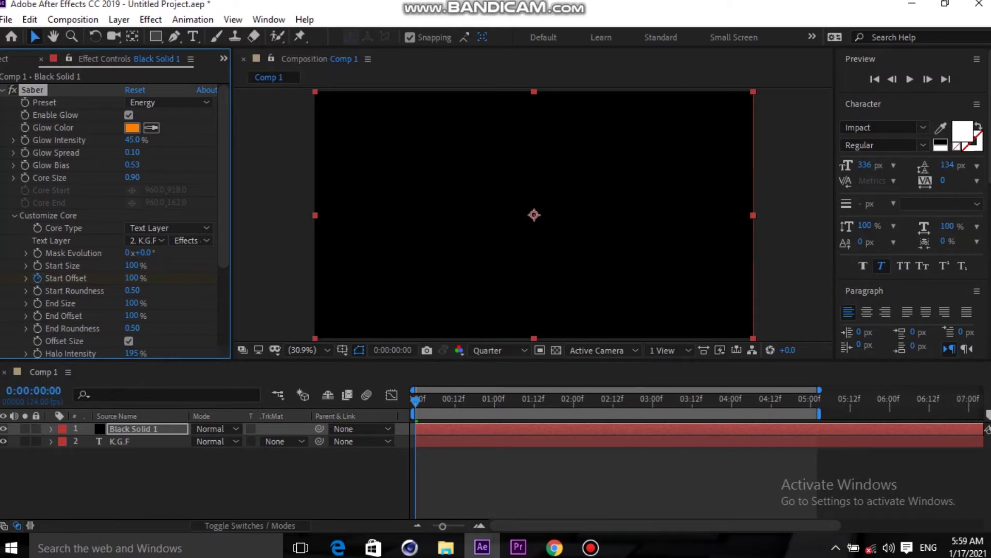
- Preview the K.G.F outline drawing itself on from black over about four seconds
{"action": "key", "text": "space"}
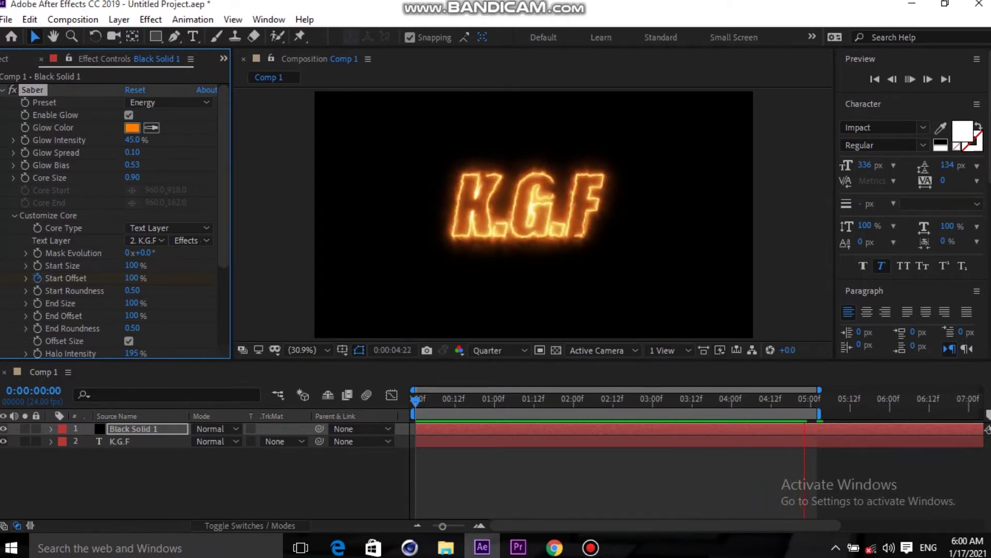
{"action": "key", "text": "space"}
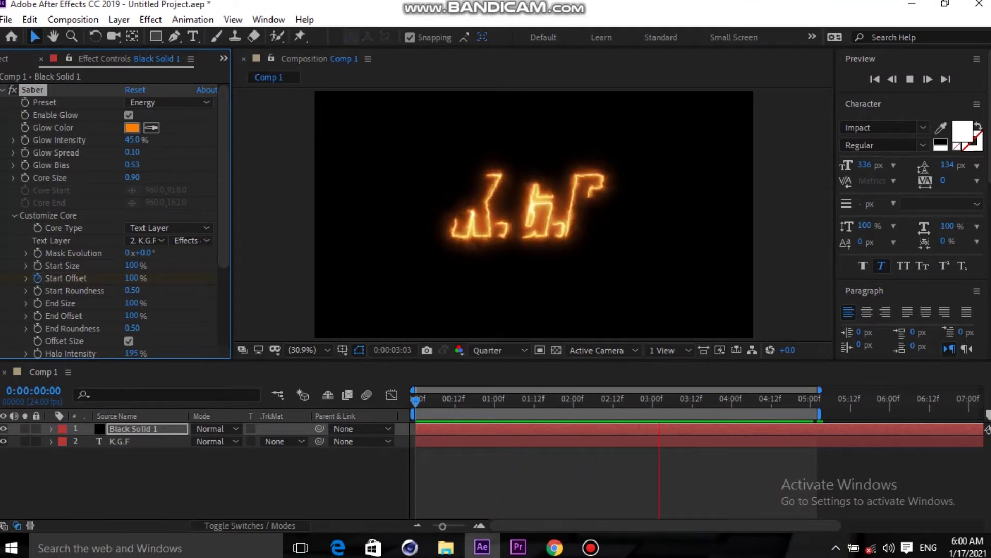
{"action": "key", "text": "space"}
{"action": "left_click", "coordinate": [51, 429]}
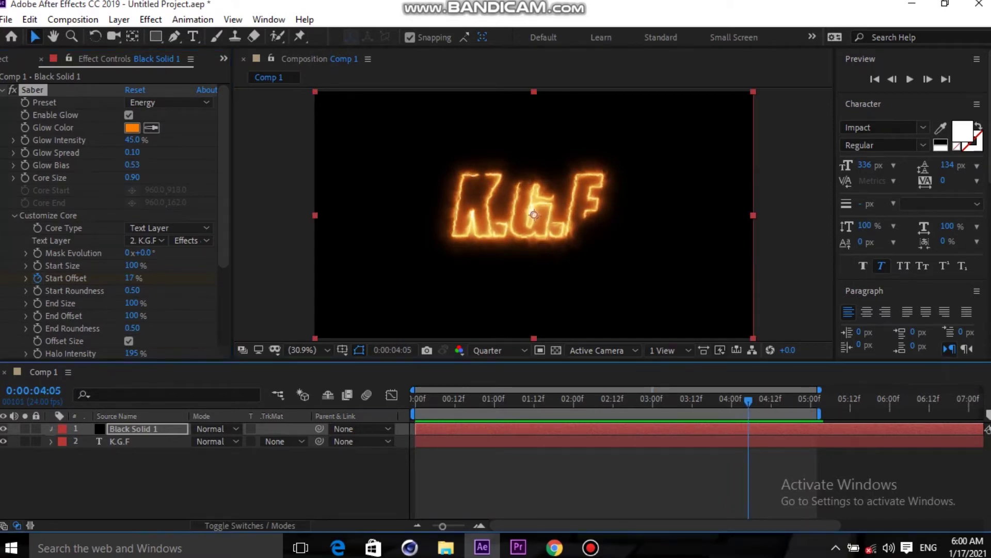
- Move the final Saber Start Offset keyframe to just before 4:00 and preview the write-on
{"action": "left_click", "coordinate": [76, 454]}
{"action": "scroll", "coordinate": [817, 491], "scroll_direction": "down", "scroll_amount": 2}
{"action": "scroll", "coordinate": [817, 490], "scroll_direction": "down", "scroll_amount": 2}
{"action": "scroll", "coordinate": [817, 490], "scroll_direction": "down", "scroll_amount": 2}
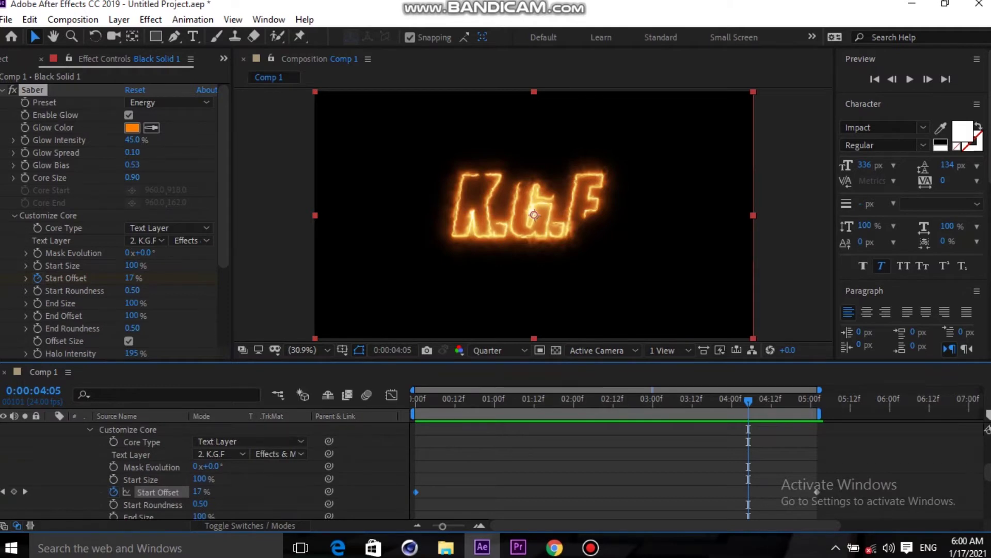
{"action": "left_click_drag", "start_coordinate": [817, 492], "coordinate": [712, 492]}
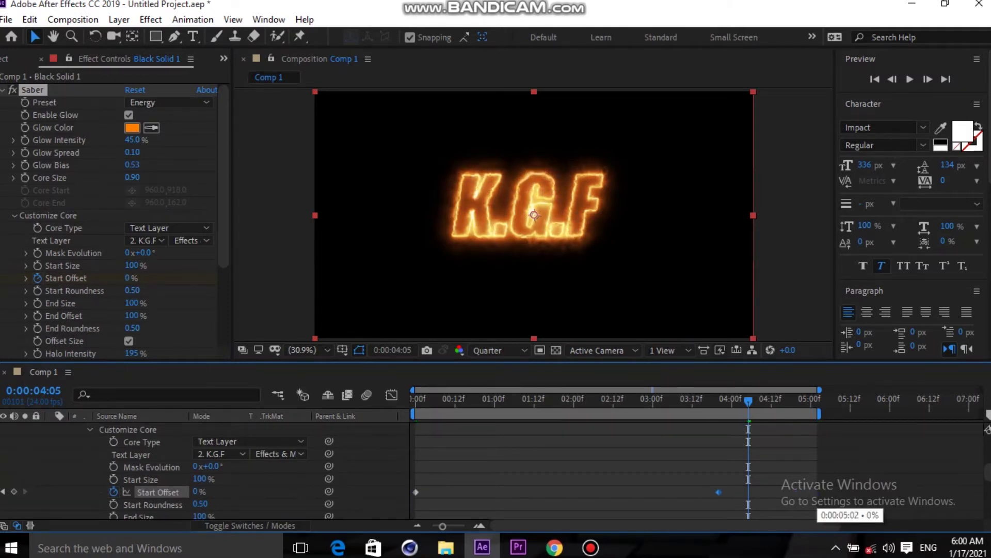
{"action": "key", "text": "space"}
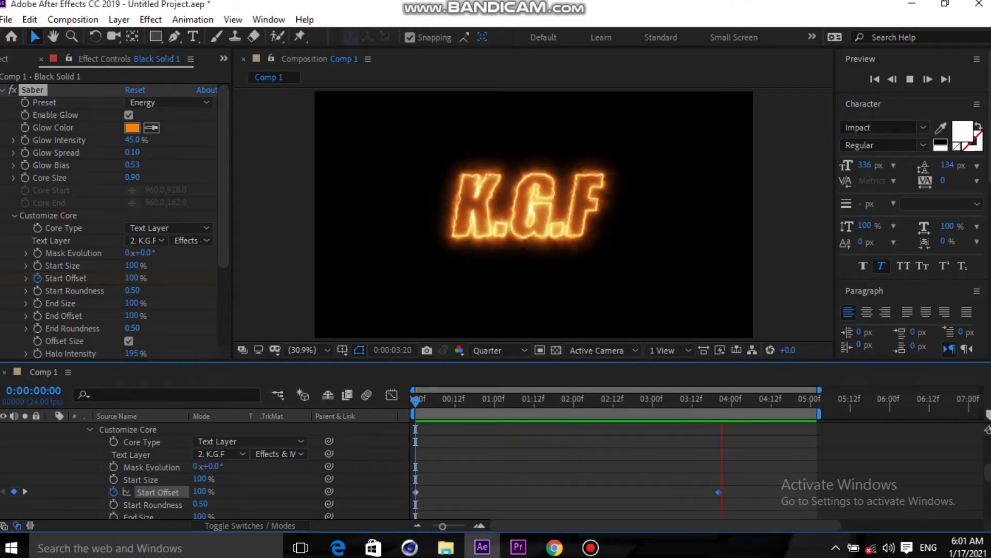
{"action": "key", "text": "space"}
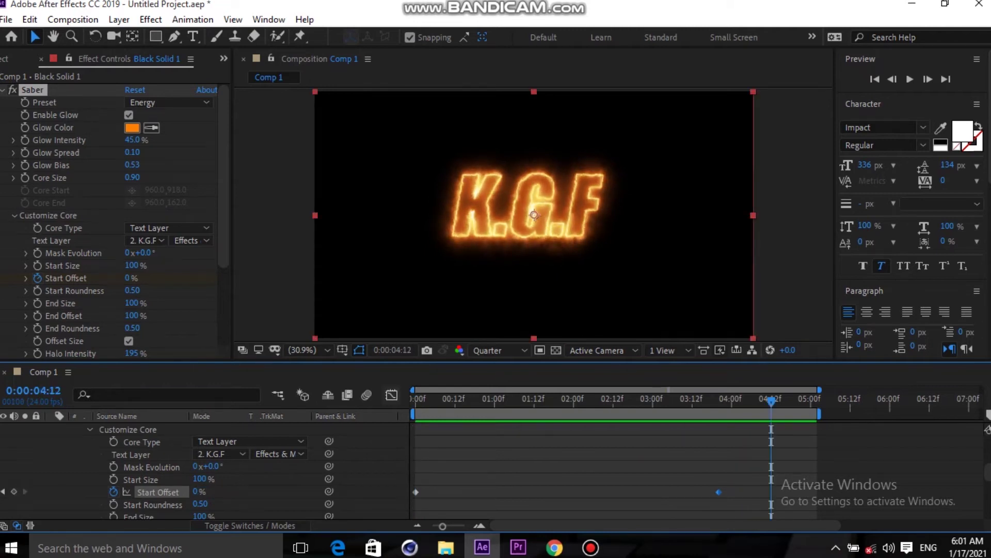
{"action": "scroll", "coordinate": [206, 470], "scroll_direction": "up", "scroll_amount": 5}
- Duplicate the Black Solid 1 saber layer and rename the copy BG
{"action": "key", "text": "e"}
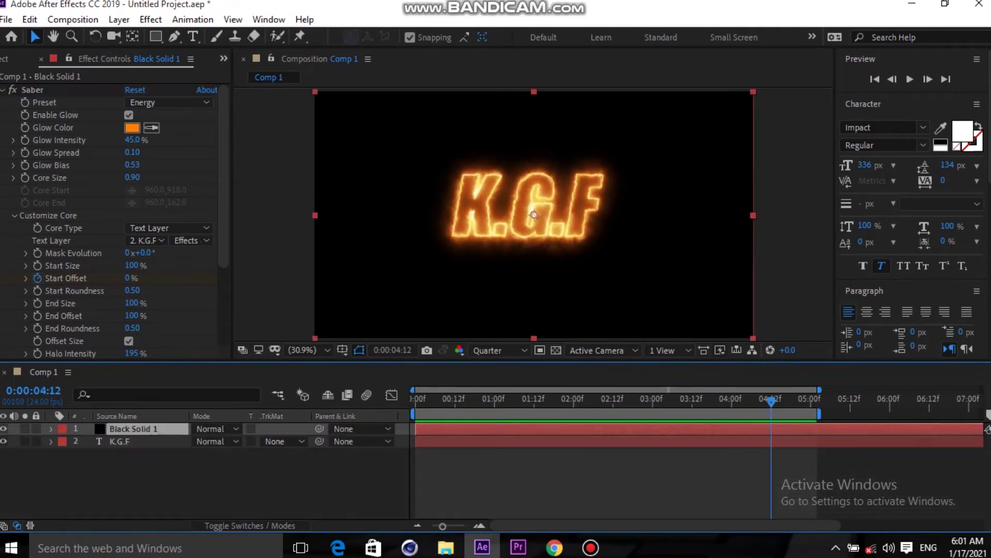
{"action": "key", "text": "ctrl+d"}
{"action": "right_click", "coordinate": [132, 442]}
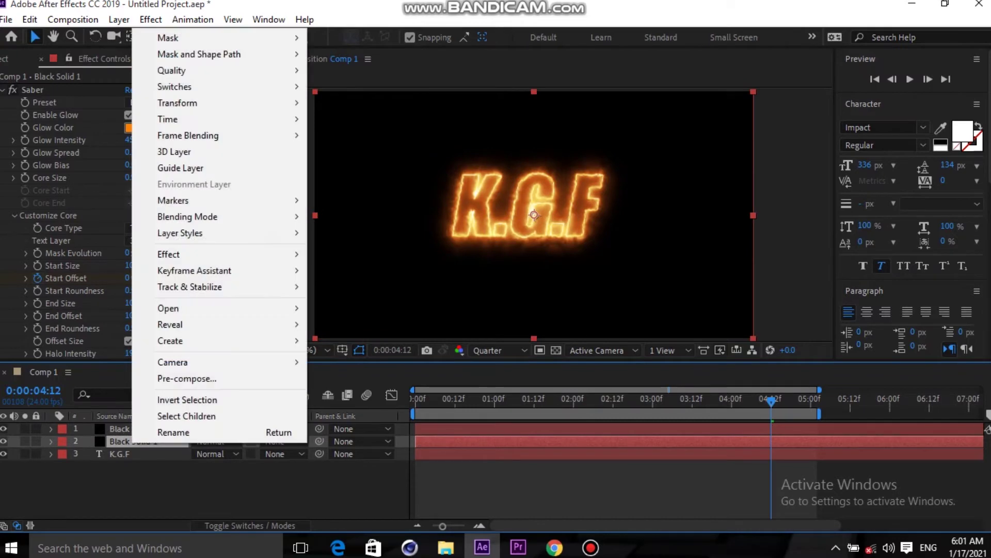
{"action": "left_click", "coordinate": [155, 440]}
{"action": "type", "text": "BG"}
{"action": "key", "text": "Return"}
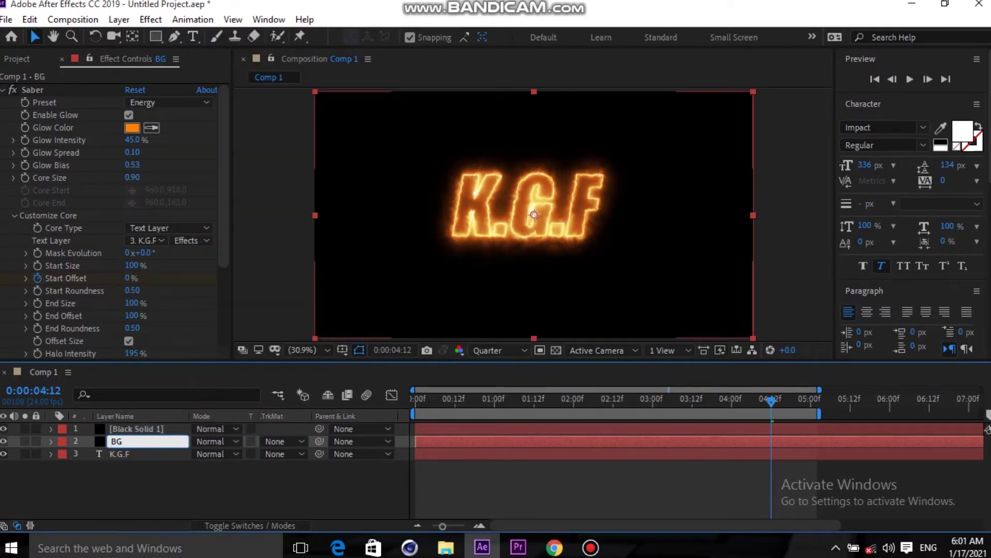
- Give BG the Heat Saber preset with 1.57 glow spread, 133% intensity and 0.80 core, hiding layer 1
{"action": "left_click", "coordinate": [167, 103]}
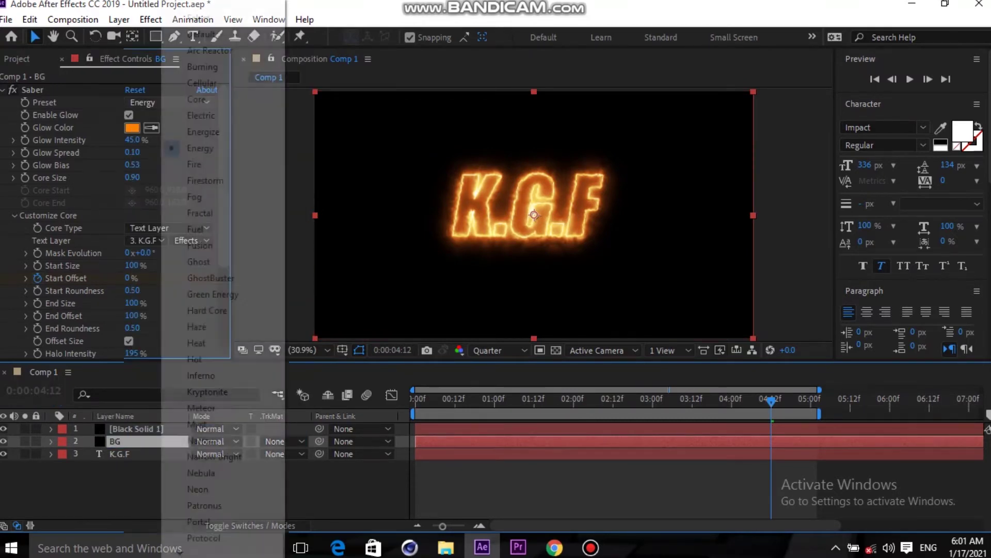
{"action": "left_click", "coordinate": [196, 343]}
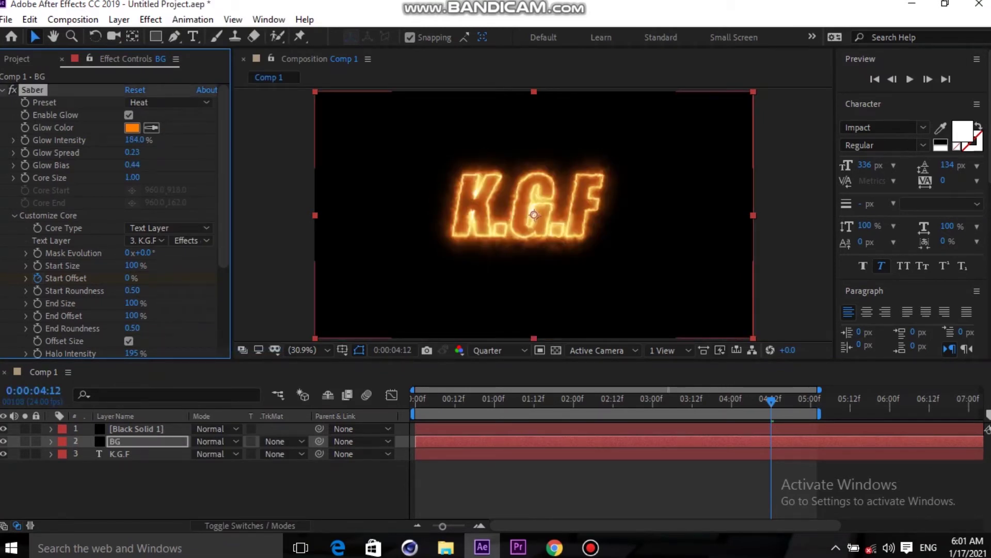
{"action": "left_click", "coordinate": [4, 429]}
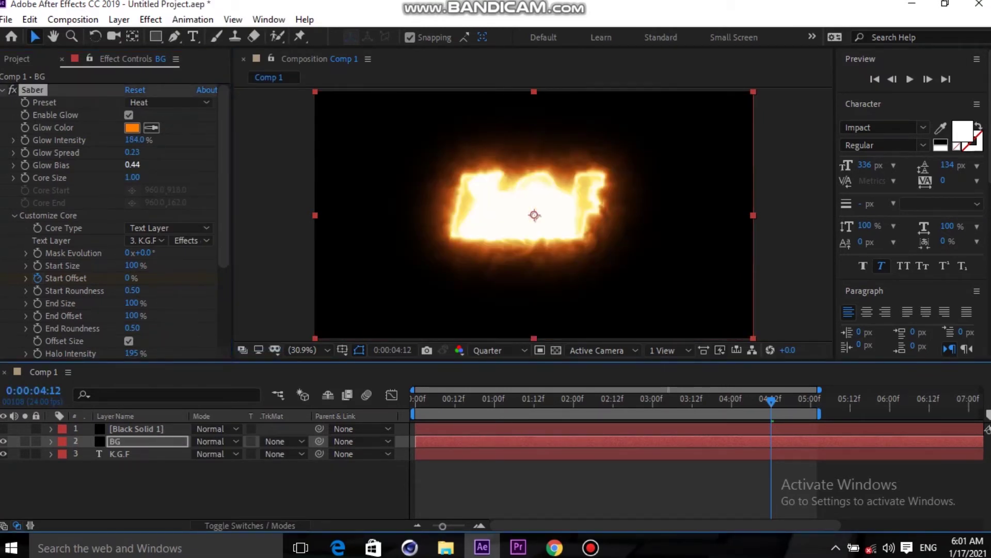
{"action": "left_click_drag", "start_coordinate": [132, 151], "coordinate": [155, 152]}
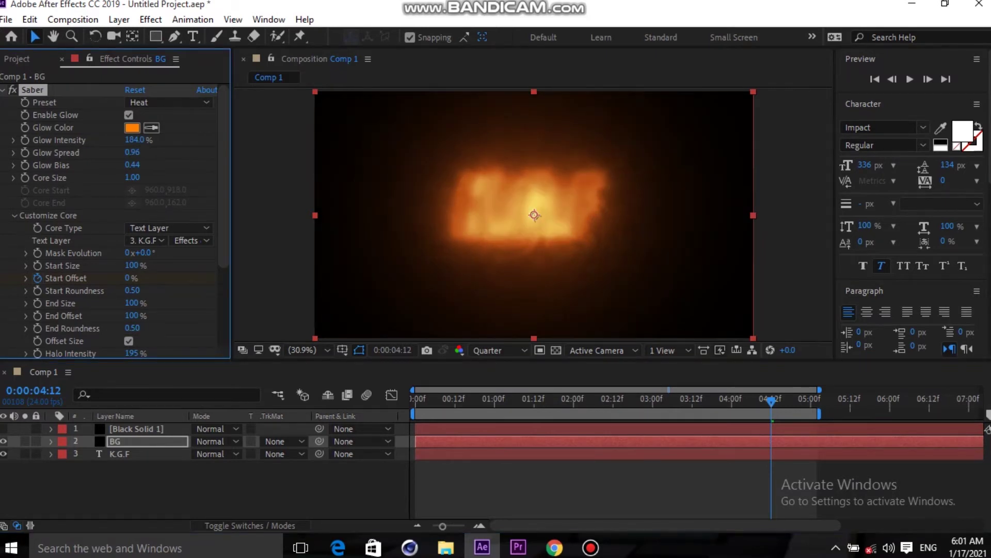
{"action": "left_click_drag", "start_coordinate": [133, 152], "coordinate": [149, 151]}
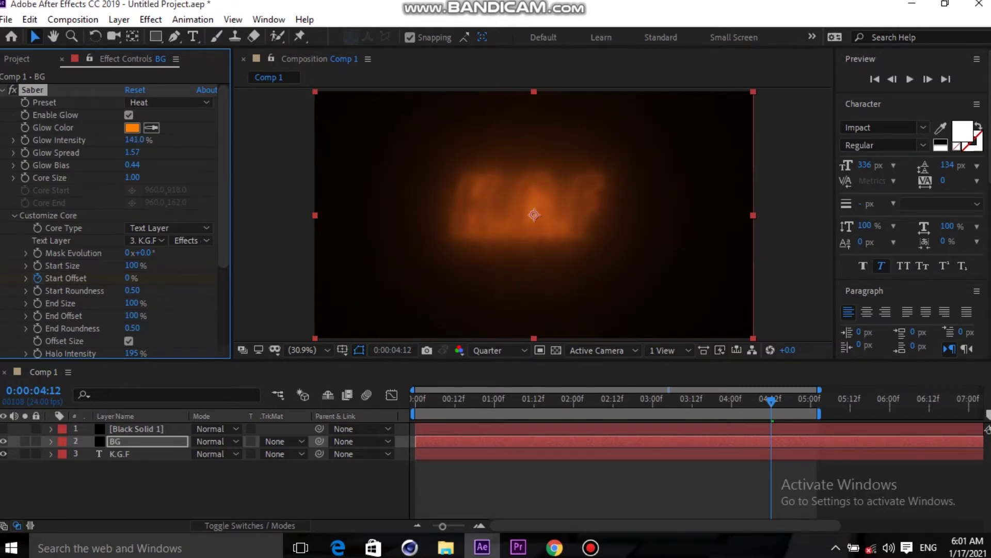
{"action": "left_click_drag", "start_coordinate": [132, 139], "coordinate": [128, 139]}
{"action": "left_click_drag", "start_coordinate": [132, 177], "coordinate": [122, 178]}
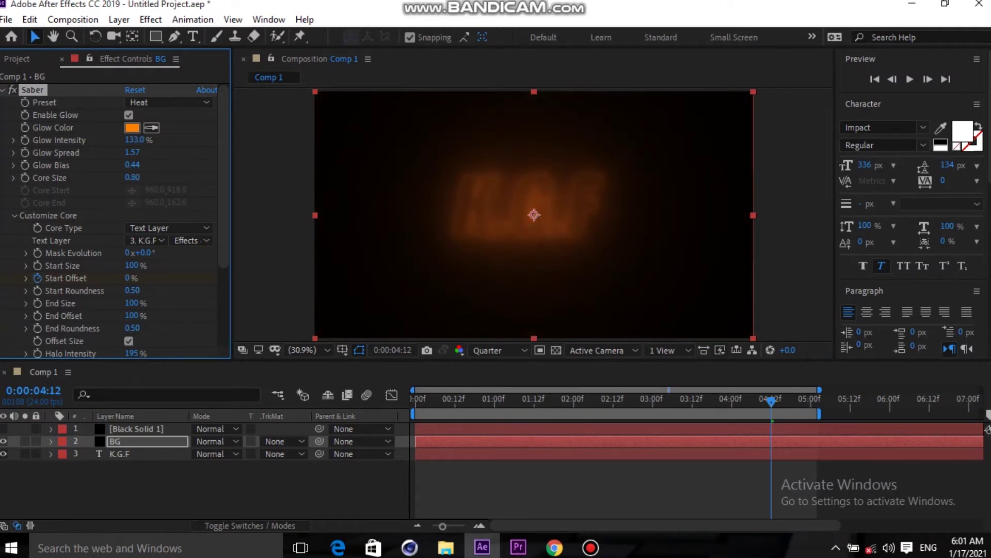
- Unhide Black Solid 1, set its Saber Composite Settings to Transparent and its blend mode to Screen
{"action": "left_click", "coordinate": [135, 429]}
{"action": "left_click", "coordinate": [3, 429]}
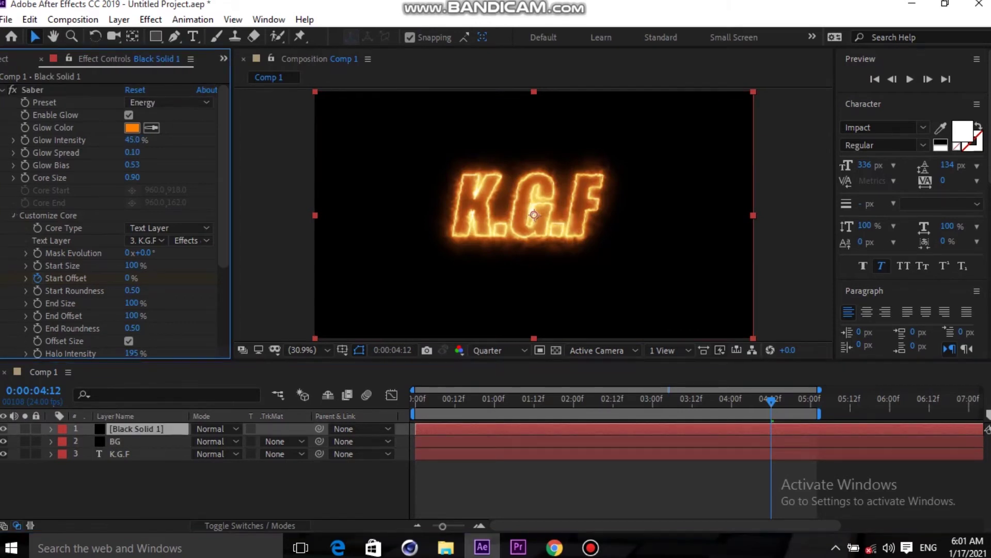
{"action": "left_click", "coordinate": [14, 215]}
{"action": "left_click", "coordinate": [14, 265]}
{"action": "scroll", "coordinate": [113, 217], "scroll_direction": "down", "scroll_amount": 2}
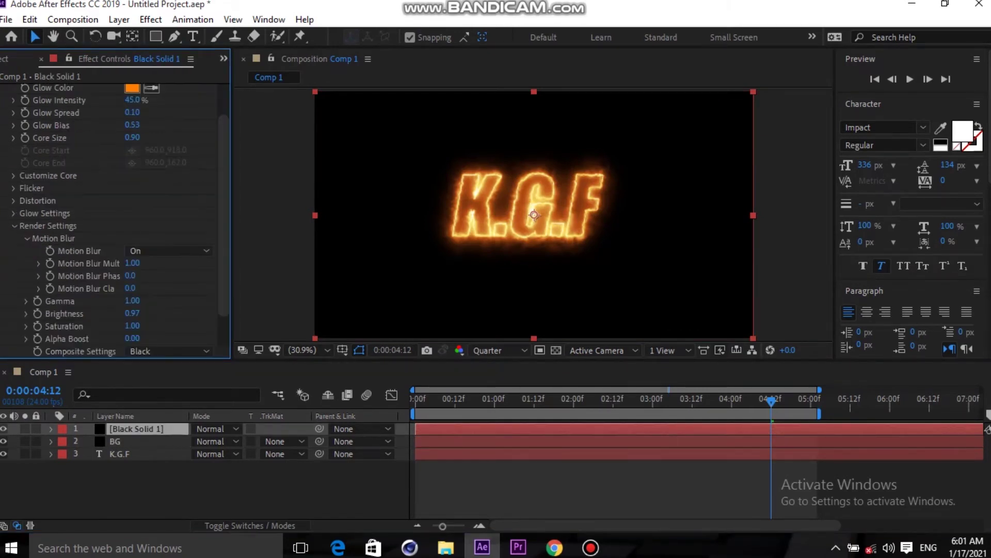
{"action": "left_click", "coordinate": [171, 351]}
{"action": "left_click", "coordinate": [155, 366]}
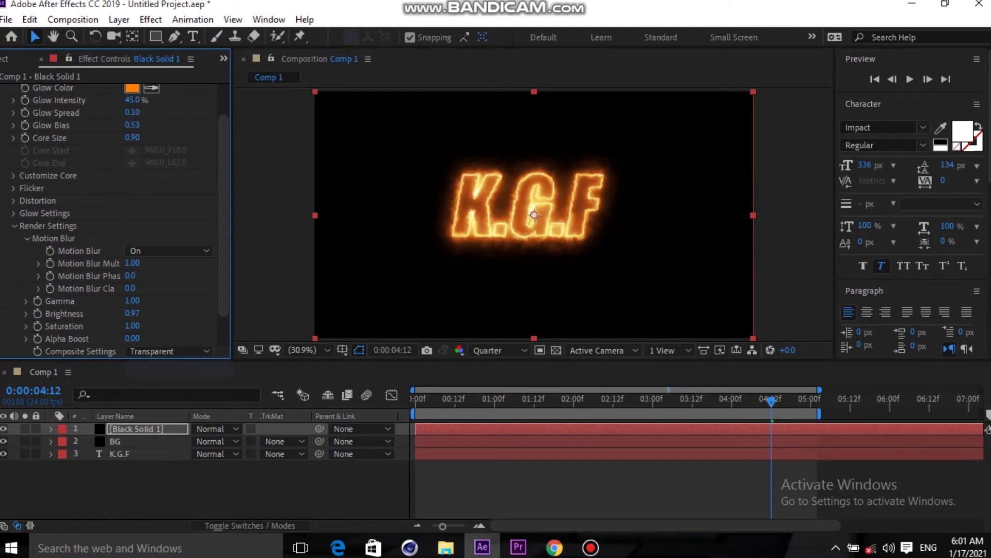
{"action": "left_click", "coordinate": [214, 429]}
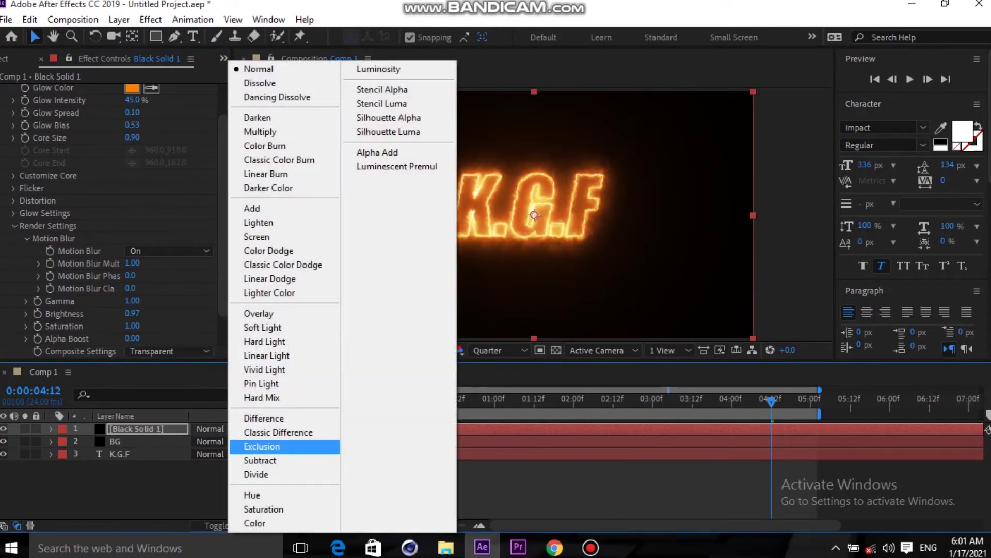
{"action": "left_click", "coordinate": [256, 237]}
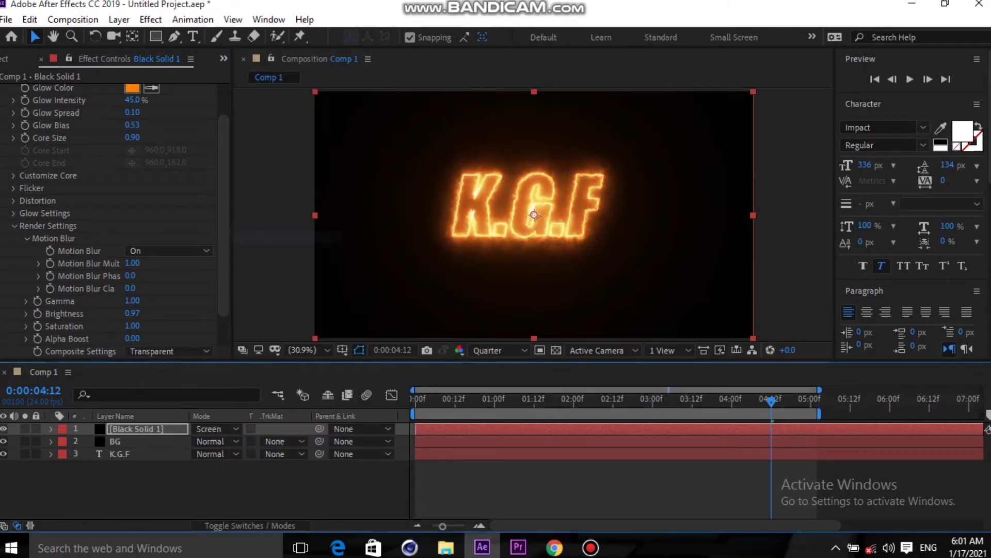
{"action": "left_click", "coordinate": [114, 441]}
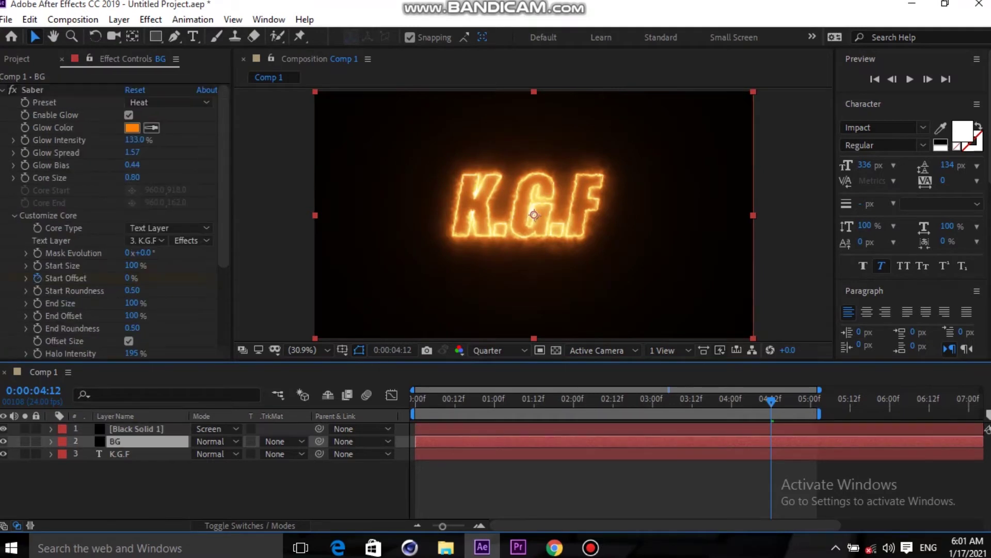
- Set BG's Saber Glow Intensity to 232%, Glow Spread to 2.00 and Core Size to 0.73
{"action": "left_click_drag", "start_coordinate": [135, 140], "coordinate": [202, 140]}
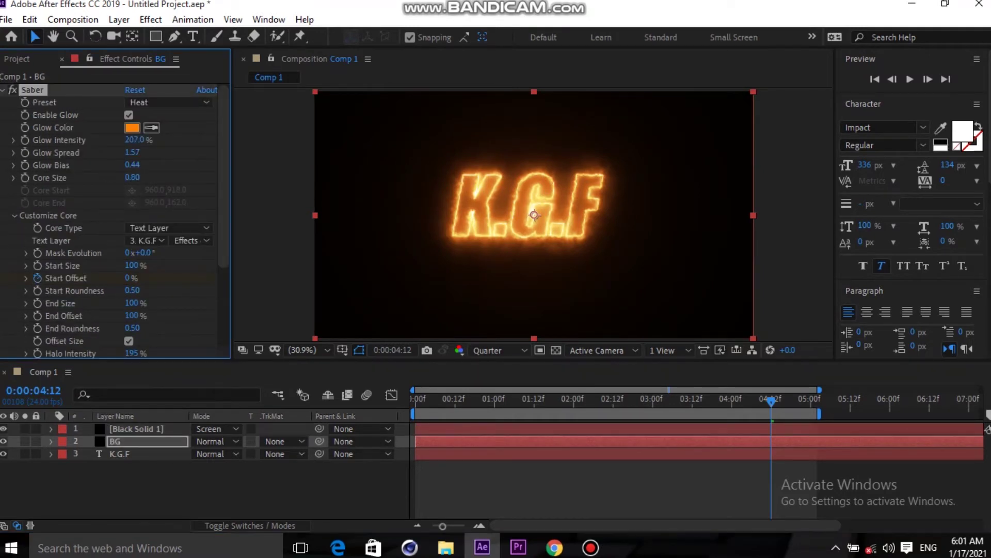
{"action": "left_click_drag", "start_coordinate": [135, 139], "coordinate": [93, 139]}
{"action": "left_click_drag", "start_coordinate": [132, 152], "coordinate": [103, 151]}
{"action": "mouse_move", "coordinate": [132, 177]}
{"action": "left_mouse_down"}
{"action": "mouse_move", "coordinate": [151, 178]}
{"action": "mouse_move", "coordinate": [124, 177]}
{"action": "left_mouse_up"}
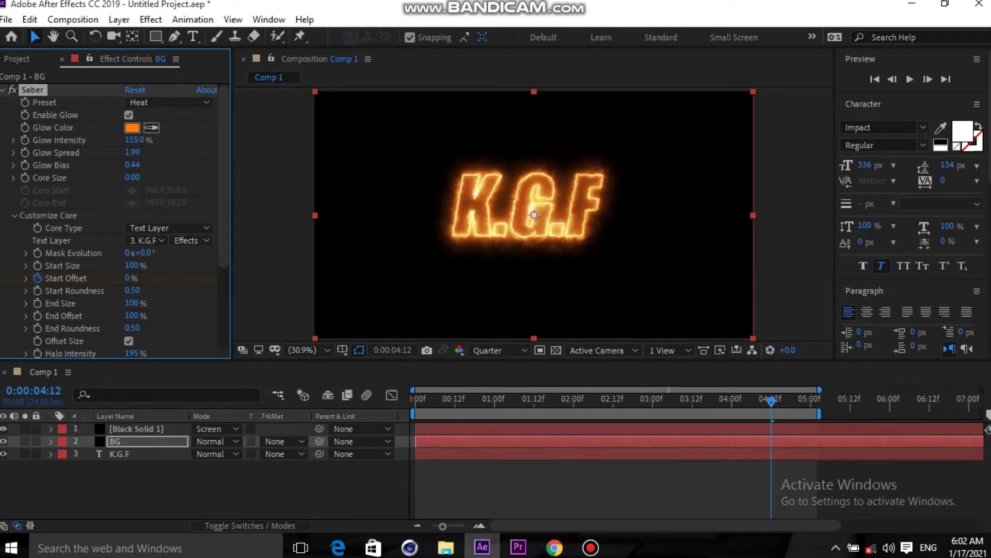
{"action": "left_click_drag", "start_coordinate": [132, 139], "coordinate": [129, 140]}
{"action": "left_click_drag", "start_coordinate": [132, 178], "coordinate": [136, 177]}
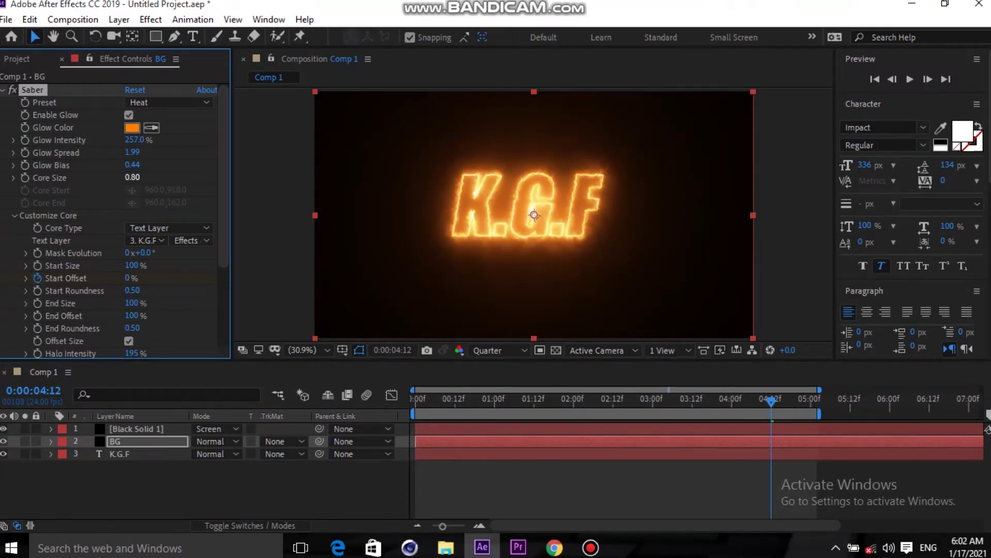
{"action": "type", "text": "0.13"}
{"action": "key", "text": "Return"}
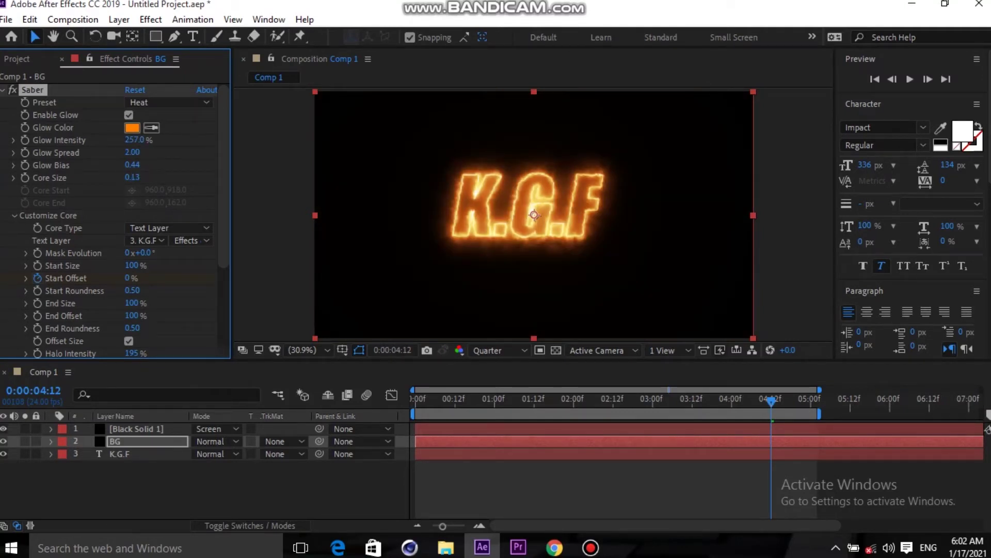
{"action": "left_click_drag", "start_coordinate": [131, 177], "coordinate": [165, 177]}
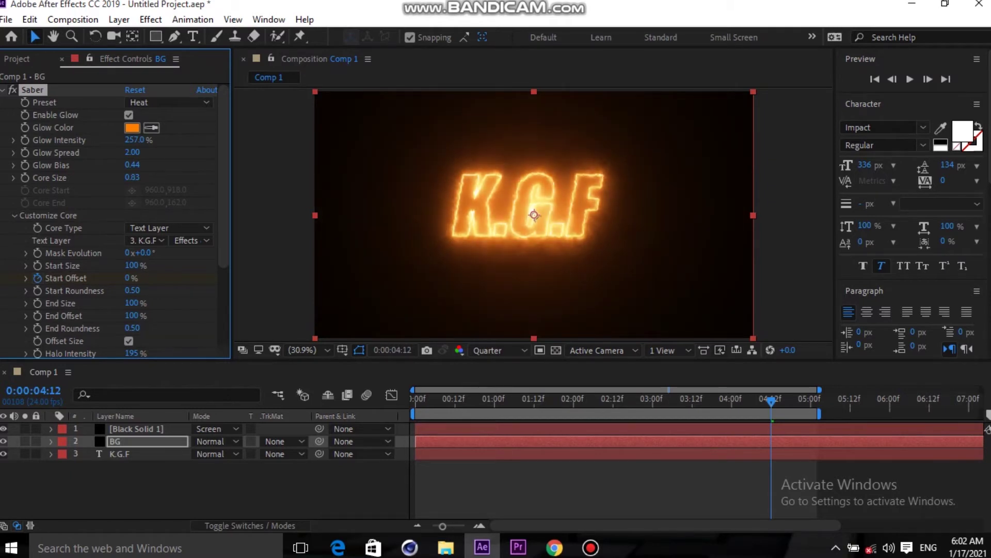
{"action": "left_click_drag", "start_coordinate": [132, 177], "coordinate": [127, 177]}
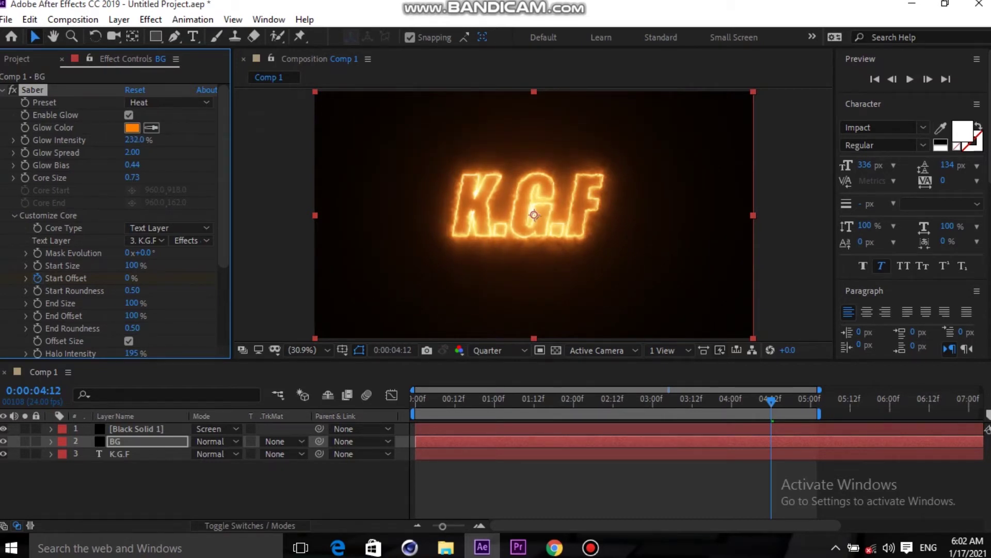
{"action": "key", "text": "Home"}
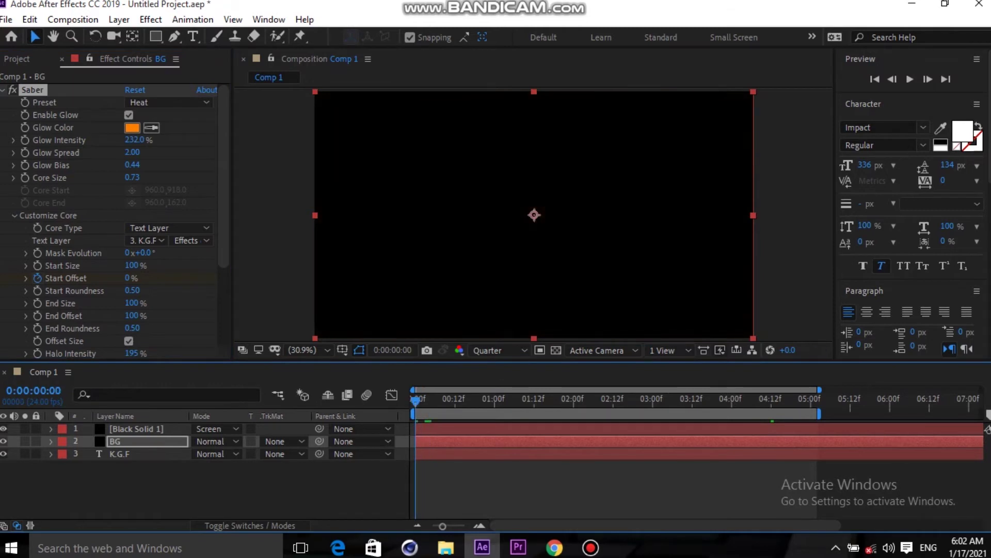
- Hide Black Solid 1, raise BG's Glow Intensity to 357%, and preview the glow alone
{"action": "key", "text": "space"}
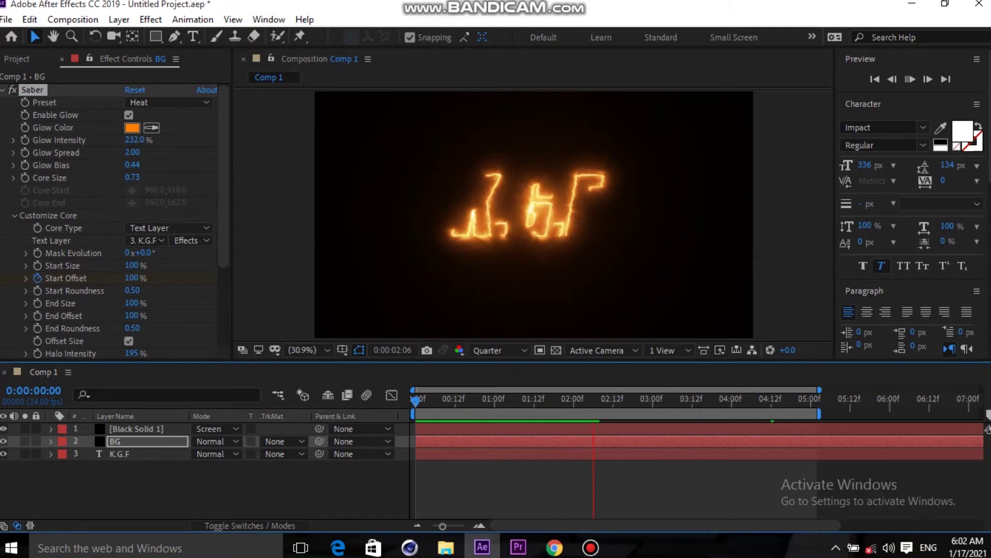
{"action": "key", "text": "space"}
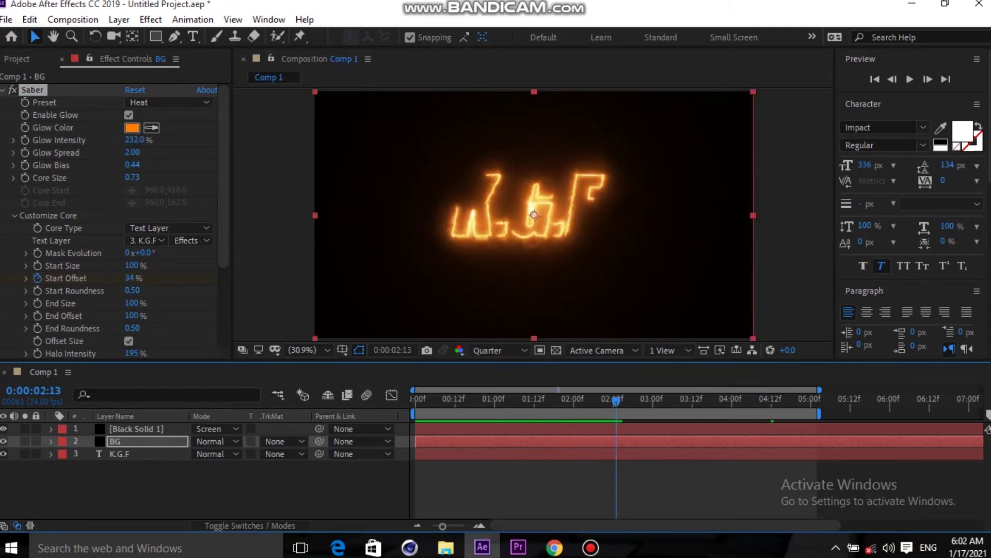
{"action": "left_click", "coordinate": [4, 429]}
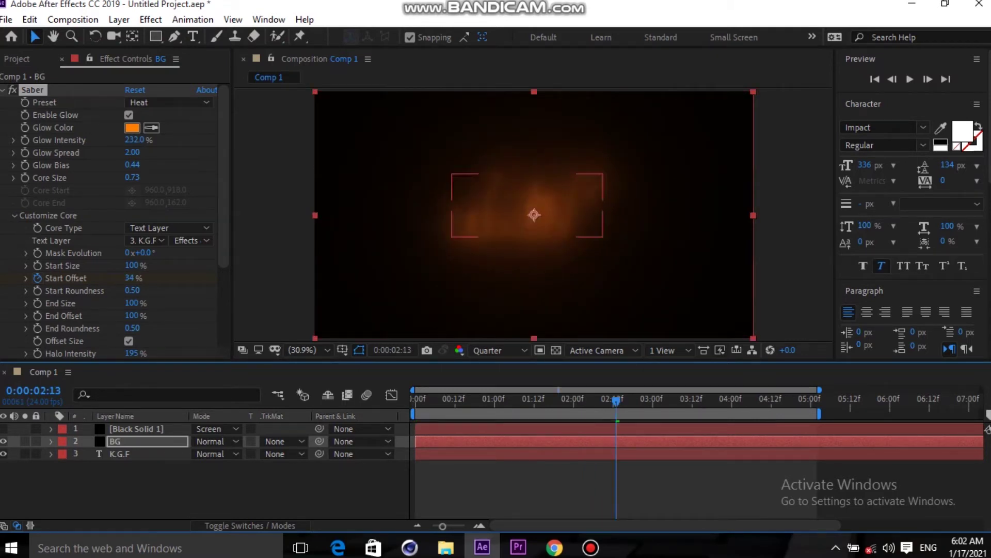
{"action": "left_click", "coordinate": [32, 90]}
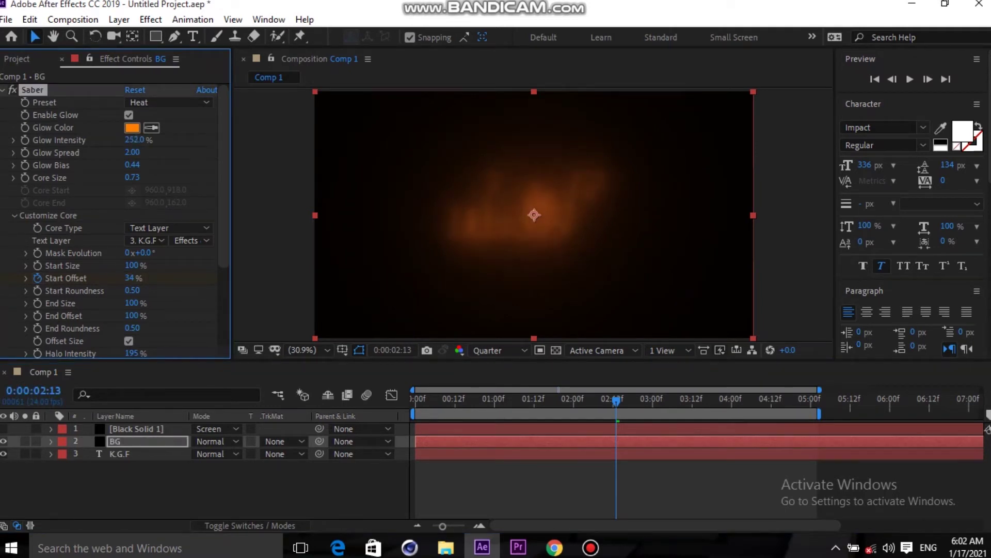
{"action": "mouse_move", "coordinate": [138, 139]}
{"action": "left_mouse_down"}
{"action": "mouse_move", "coordinate": [165, 140]}
{"action": "mouse_move", "coordinate": [129, 139]}
{"action": "left_mouse_up"}
{"action": "key", "text": "space"}
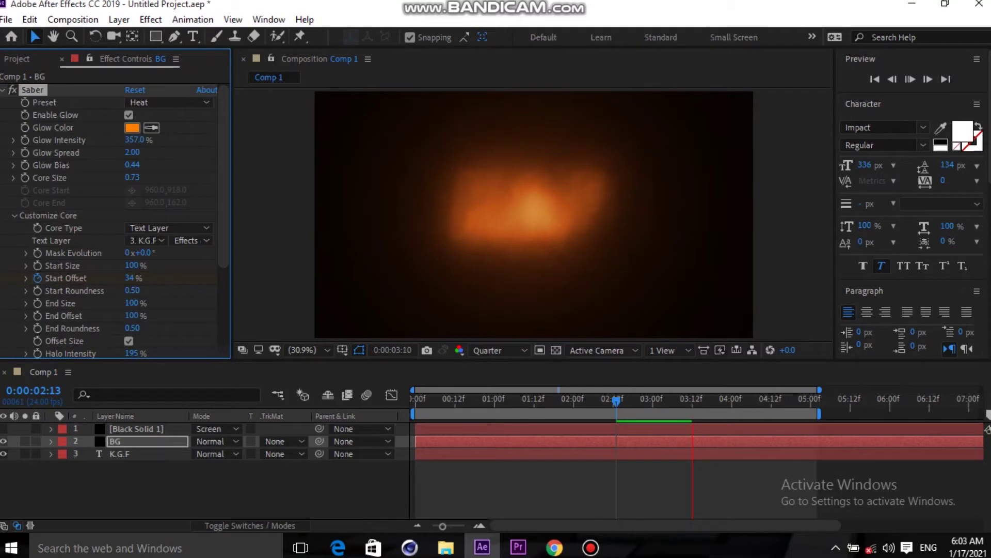
{"action": "key", "text": "space"}
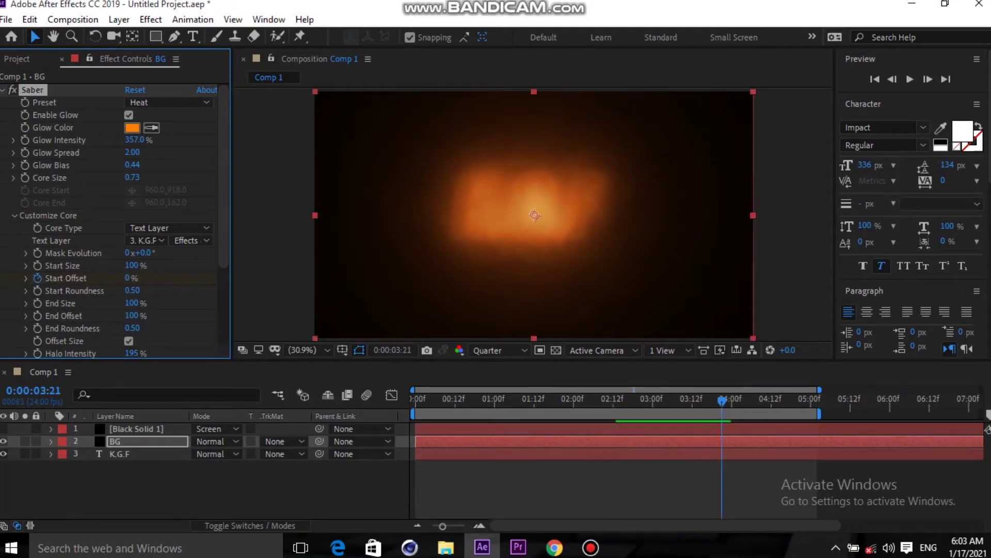
- Scale the BG glow layer up to 172%
{"action": "key", "text": "Return"}
{"action": "key", "text": "s"}
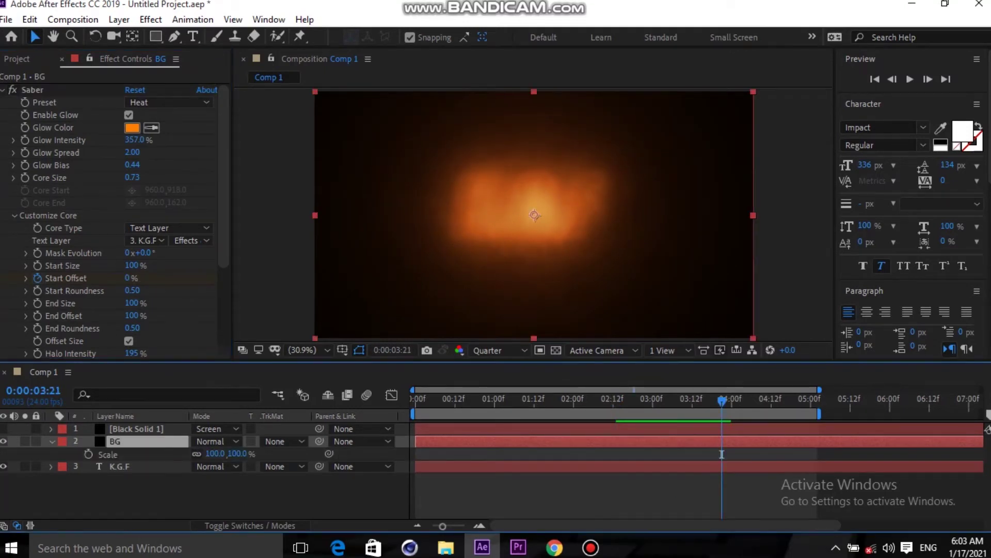
{"action": "mouse_move", "coordinate": [215, 453]}
{"action": "left_mouse_down"}
{"action": "mouse_move", "coordinate": [252, 454]}
{"action": "mouse_move", "coordinate": [222, 453]}
{"action": "left_mouse_up"}
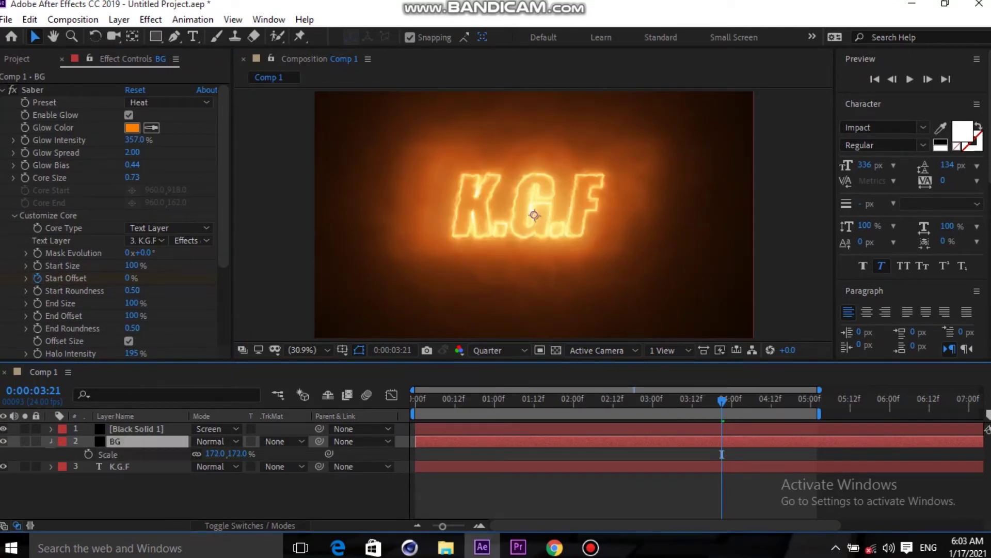
- Lower the BG layer's opacity to 84%
{"action": "left_click", "coordinate": [52, 441]}
{"action": "left_click", "coordinate": [52, 441]}
{"action": "left_click_drag", "start_coordinate": [198, 515], "coordinate": [184, 516]}
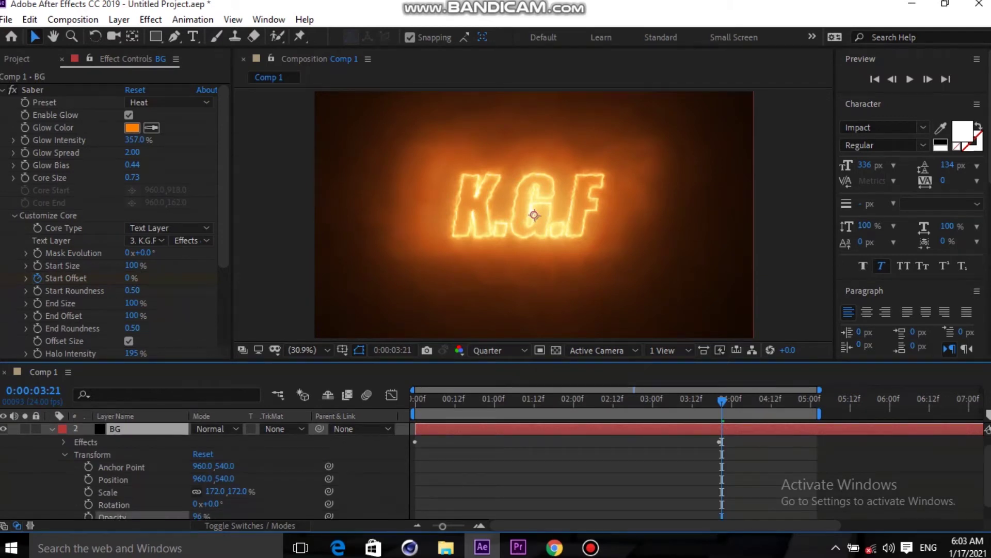
{"action": "key", "text": "ctrl+z"}
{"action": "mouse_move", "coordinate": [198, 516]}
{"action": "left_mouse_down"}
{"action": "mouse_move", "coordinate": [150, 515]}
{"action": "mouse_move", "coordinate": [227, 516]}
{"action": "mouse_move", "coordinate": [207, 516]}
{"action": "mouse_move", "coordinate": [217, 515]}
{"action": "left_mouse_up"}
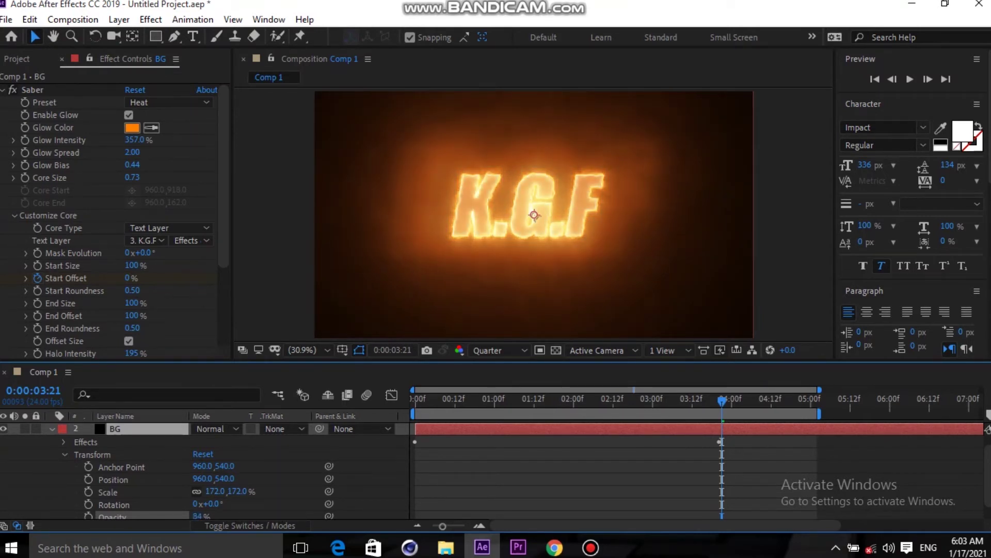
{"action": "key", "text": "Return"}
{"action": "left_click", "coordinate": [214, 428]}
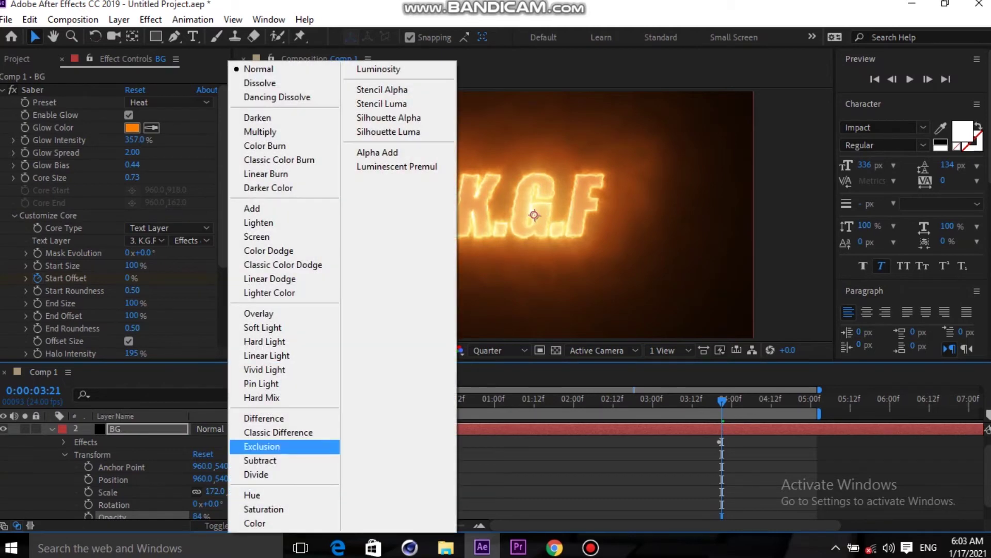
- Set BG's blend mode to Screen and preview the K.G.F burn-on from near the start
{"action": "left_click", "coordinate": [257, 236]}
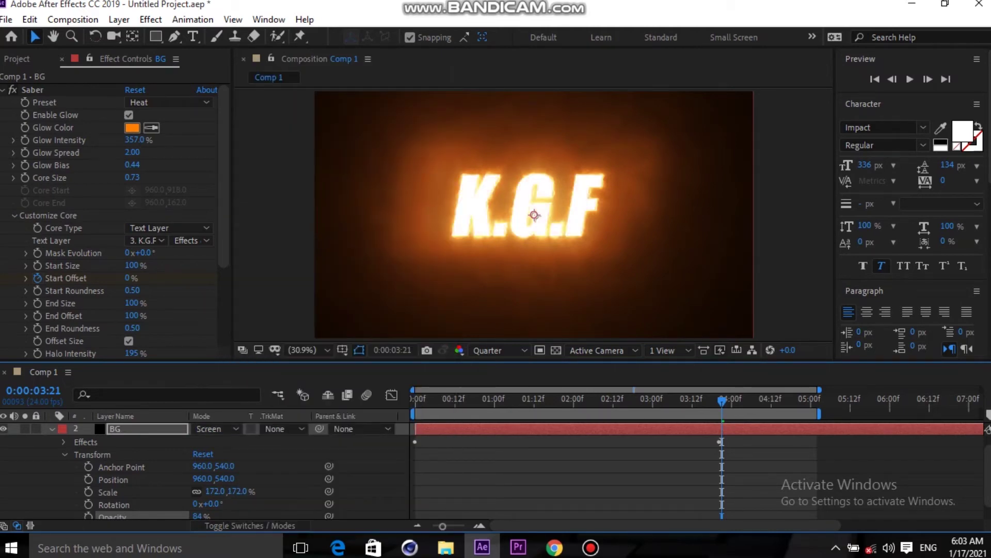
{"action": "scroll", "coordinate": [207, 465], "scroll_direction": "up", "scroll_amount": 1}
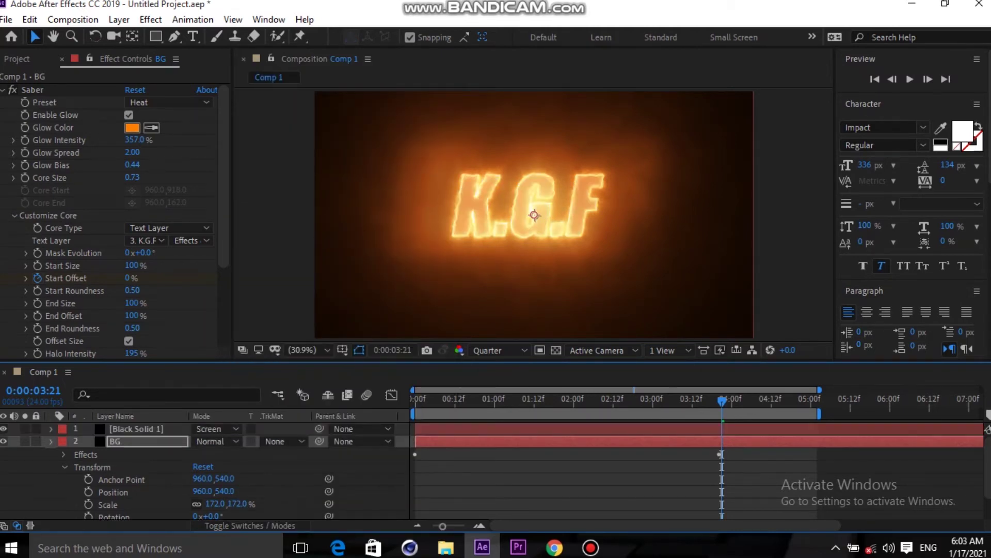
{"action": "left_click", "coordinate": [50, 441]}
{"action": "left_click_drag", "start_coordinate": [722, 400], "coordinate": [416, 400]}
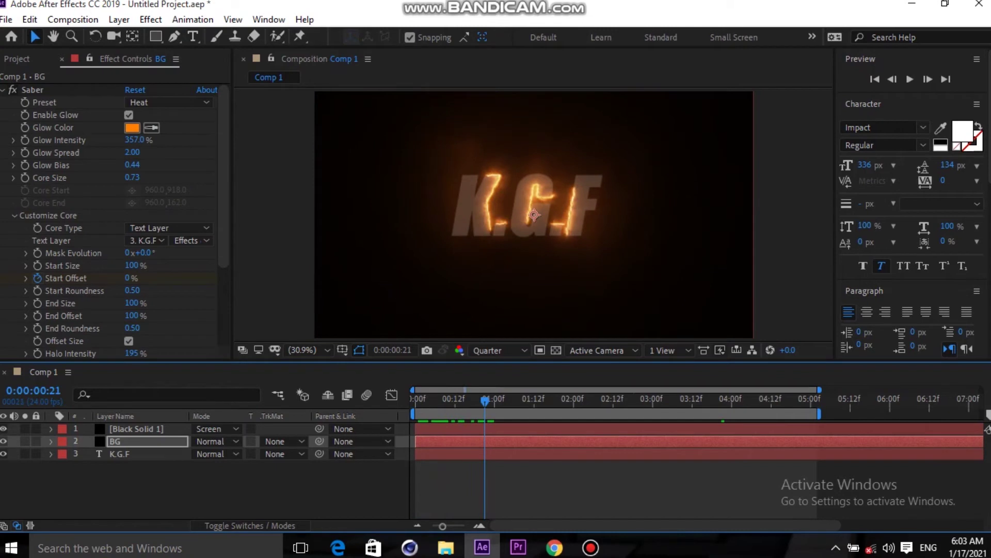
{"action": "key", "text": "space"}
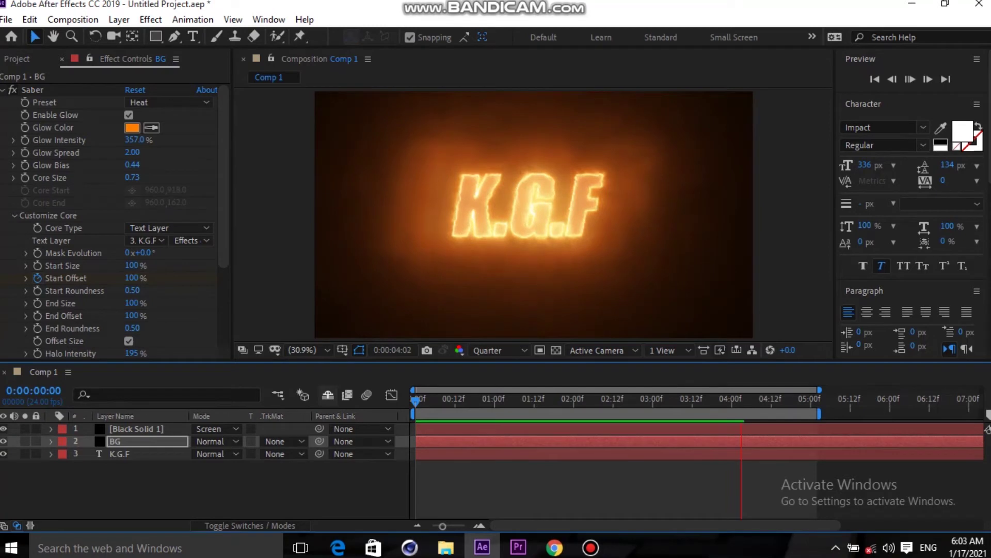
{"action": "key", "text": "space"}
{"action": "key", "text": "F4"}
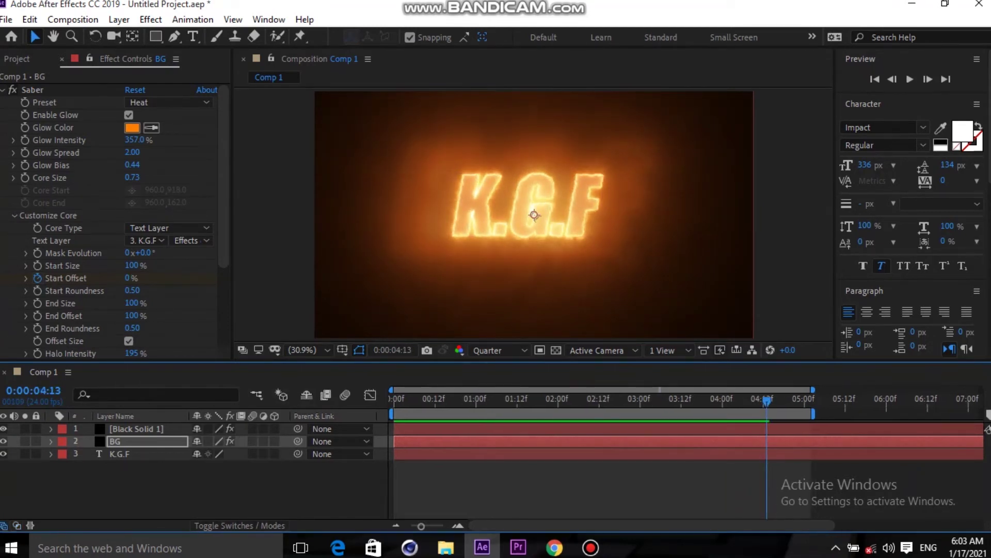
- Turn on the 3D Layer switch for Black Solid 1 and BG, and scale BG to 300%
{"action": "left_click", "coordinate": [274, 441]}
{"action": "left_click", "coordinate": [274, 429]}
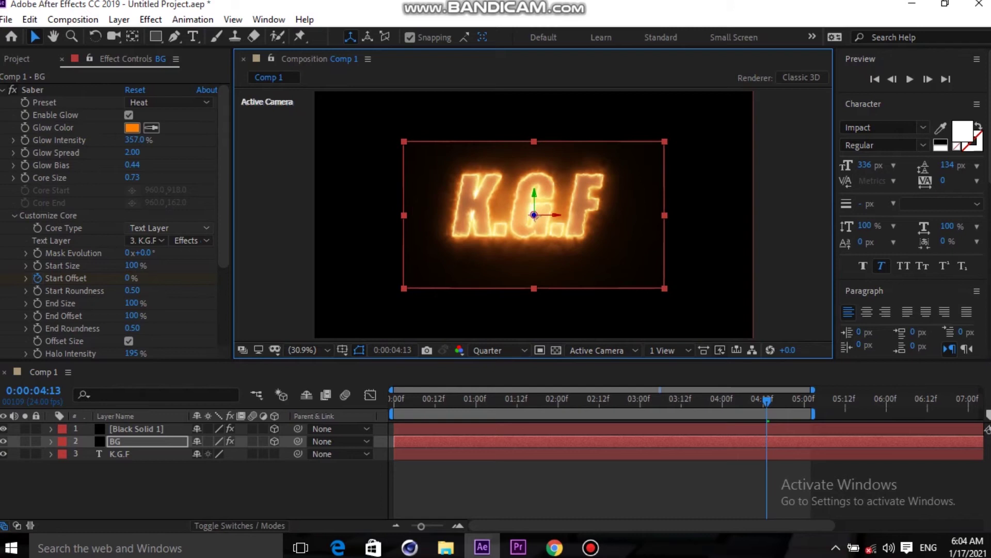
{"action": "key", "text": "s"}
{"action": "left_click_drag", "start_coordinate": [216, 453], "coordinate": [280, 453]}
{"action": "key", "text": "ctrl+Up"}
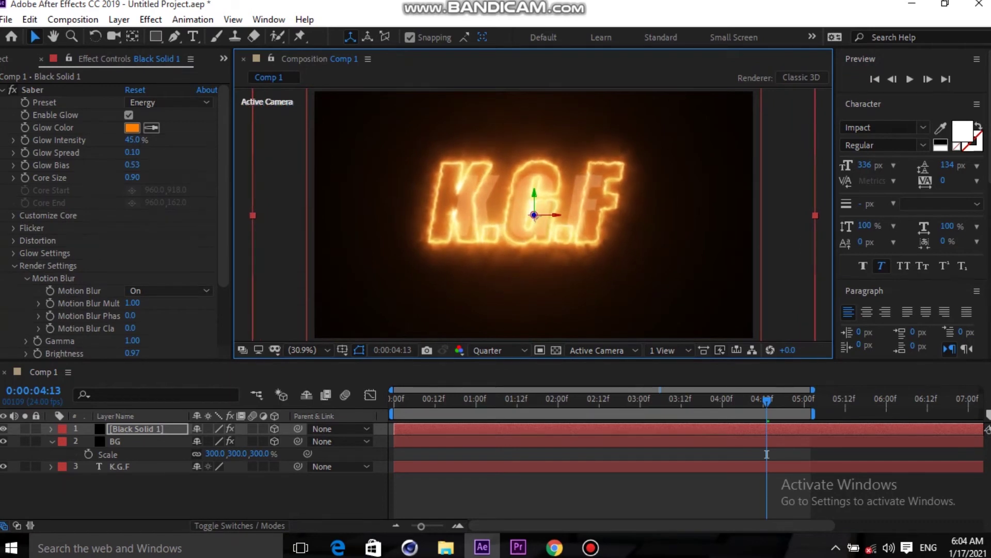
{"action": "key", "text": "ctrl+alt+f"}
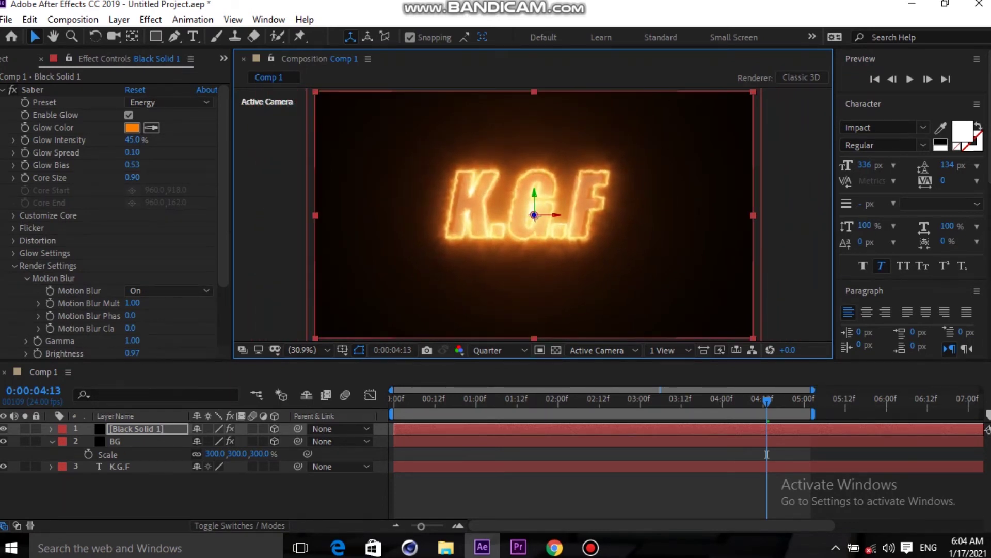
{"action": "left_click_drag", "start_coordinate": [120, 466], "coordinate": [119, 435]}
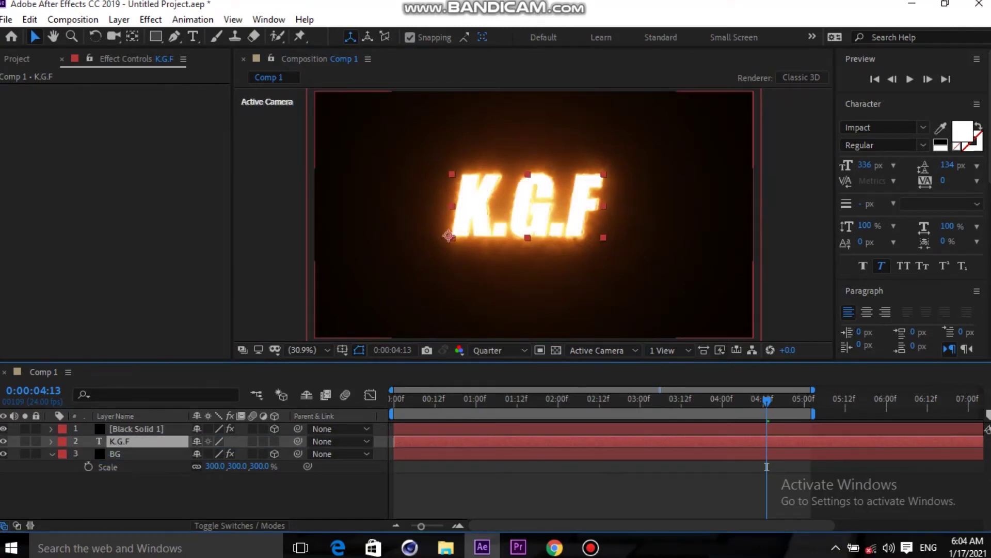
{"action": "key", "text": "ctrl+z"}
{"action": "key", "text": "ctrl+z"}
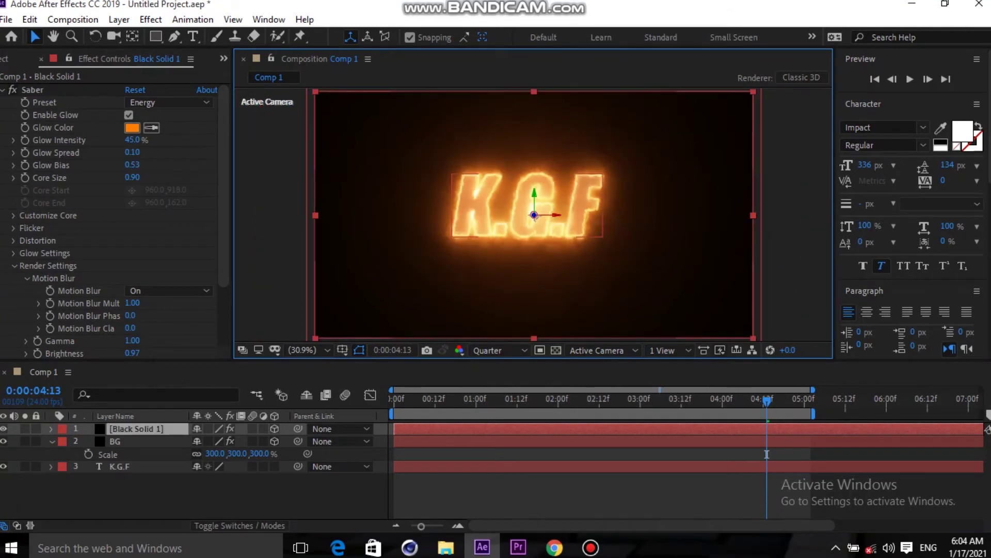
{"action": "key", "text": "ctrl+a"}
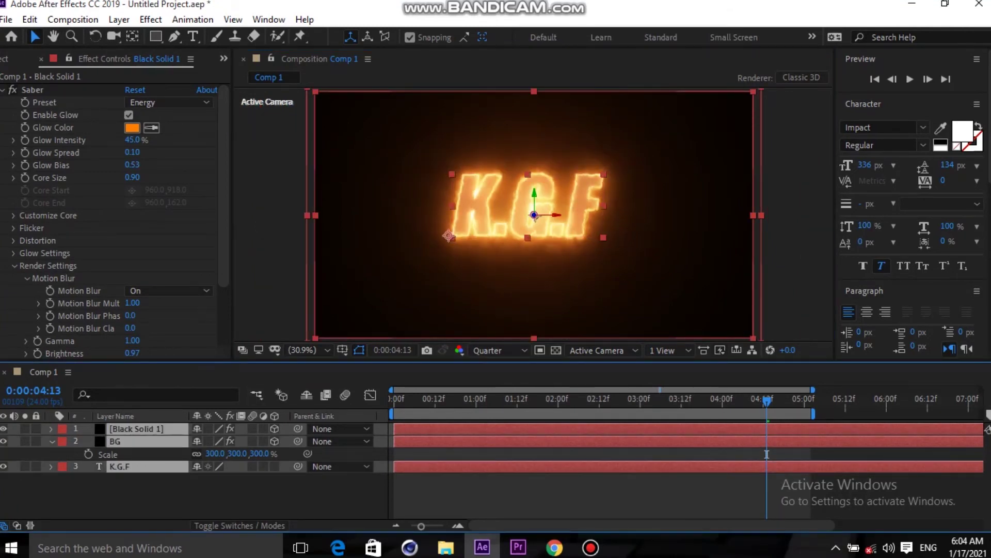
{"action": "left_click", "coordinate": [767, 454], "text": "ctrl"}
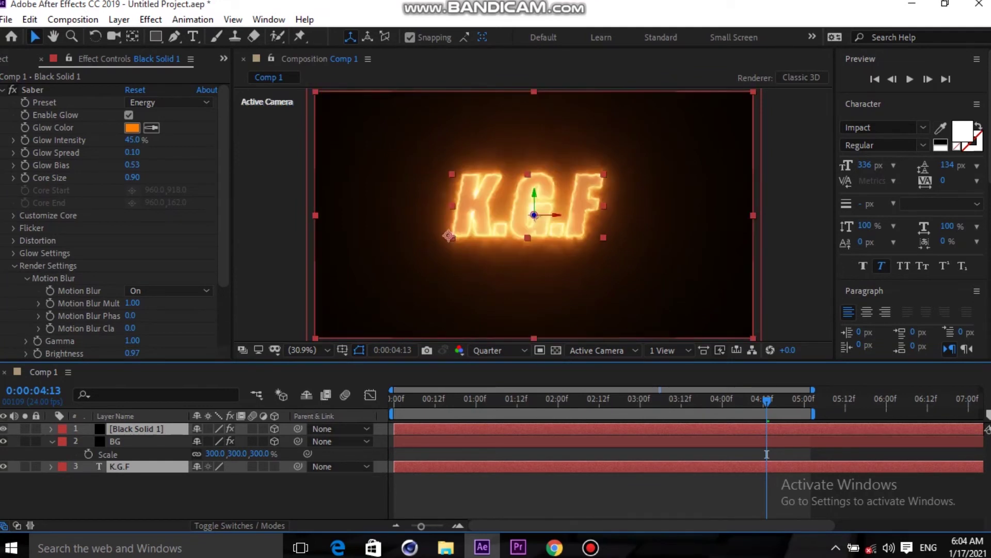
{"action": "left_click", "coordinate": [766, 454]}
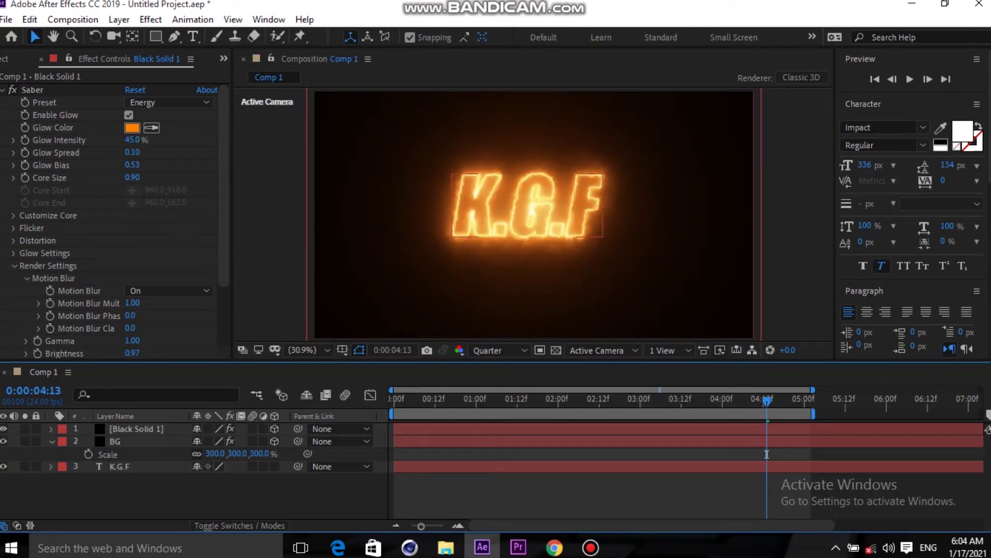
- Add a new Camera 1 layer to Comp 1 with default camera settings
{"action": "right_click", "coordinate": [206, 504]}
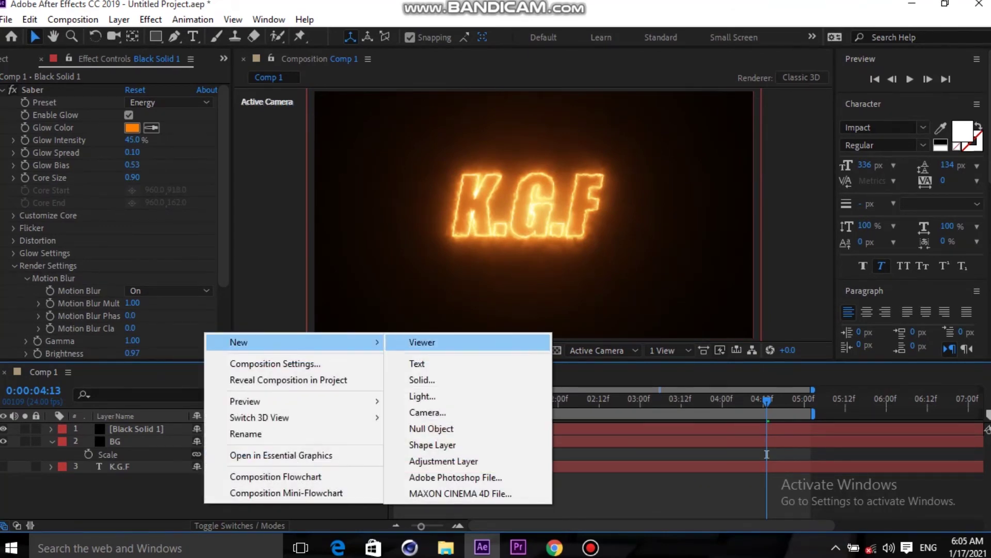
{"action": "left_click", "coordinate": [424, 412]}
{"action": "key", "text": "Return"}
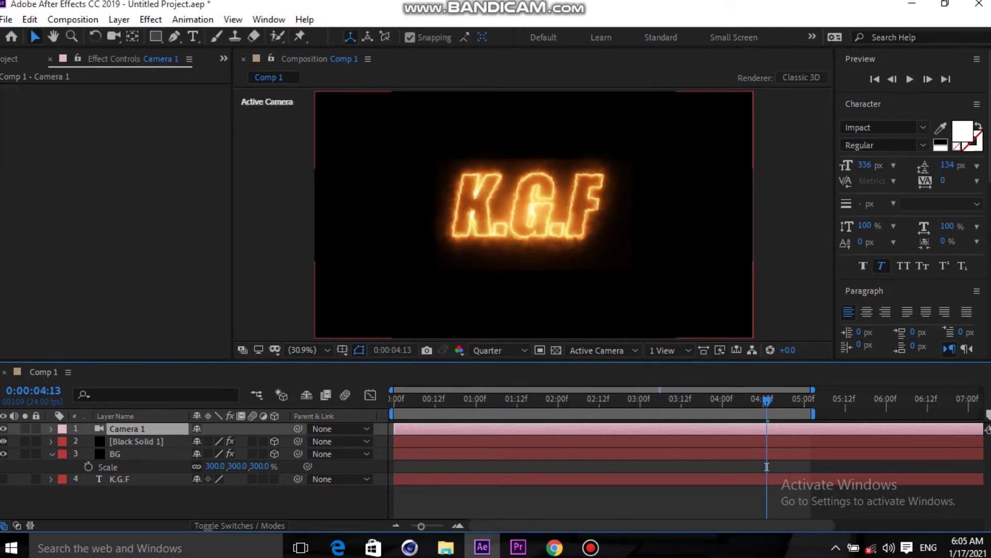
- Scale the BG layer up to 731% so it extends well past the frame
{"action": "key", "text": "ctrl+Down"}
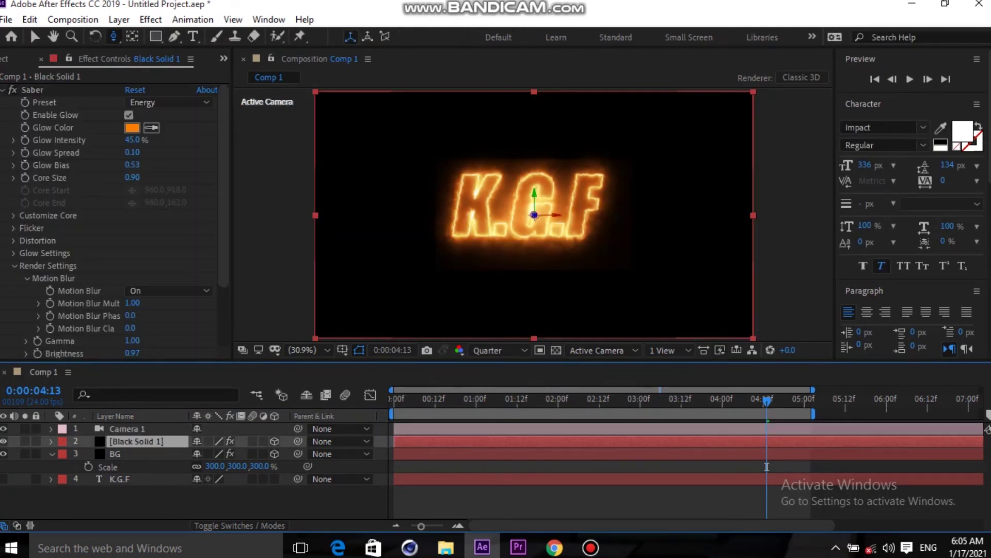
{"action": "key", "text": "ctrl+Down"}
{"action": "left_click_drag", "start_coordinate": [216, 465], "coordinate": [296, 466]}
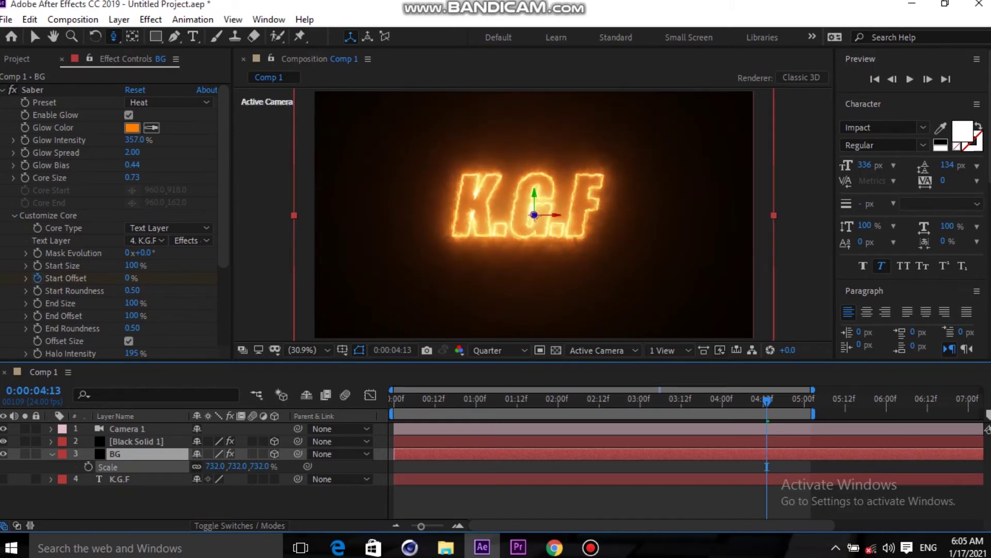
{"action": "scroll", "coordinate": [534, 215], "scroll_direction": "up", "scroll_amount": 2}
{"action": "scroll", "coordinate": [534, 215], "scroll_direction": "up", "scroll_amount": 2}
{"action": "scroll", "coordinate": [534, 215], "scroll_direction": "up", "scroll_amount": 2}
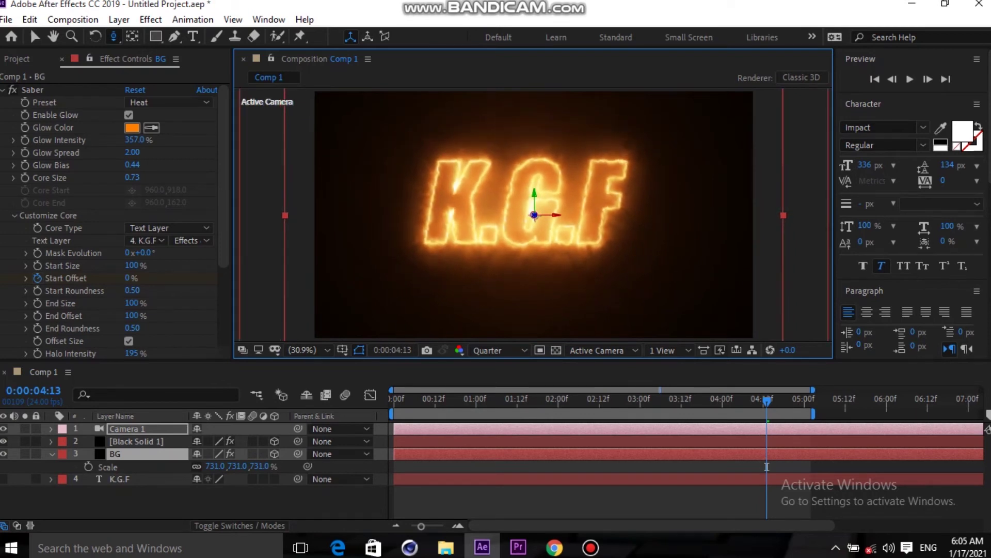
{"action": "scroll", "coordinate": [534, 215], "scroll_direction": "down", "scroll_amount": 2}
{"action": "scroll", "coordinate": [534, 215], "scroll_direction": "down", "scroll_amount": 1}
{"action": "scroll", "coordinate": [534, 215], "scroll_direction": "down", "scroll_amount": 1}
{"action": "scroll", "coordinate": [534, 215], "scroll_direction": "down", "scroll_amount": 1}
{"action": "scroll", "coordinate": [534, 215], "scroll_direction": "up", "scroll_amount": 1}
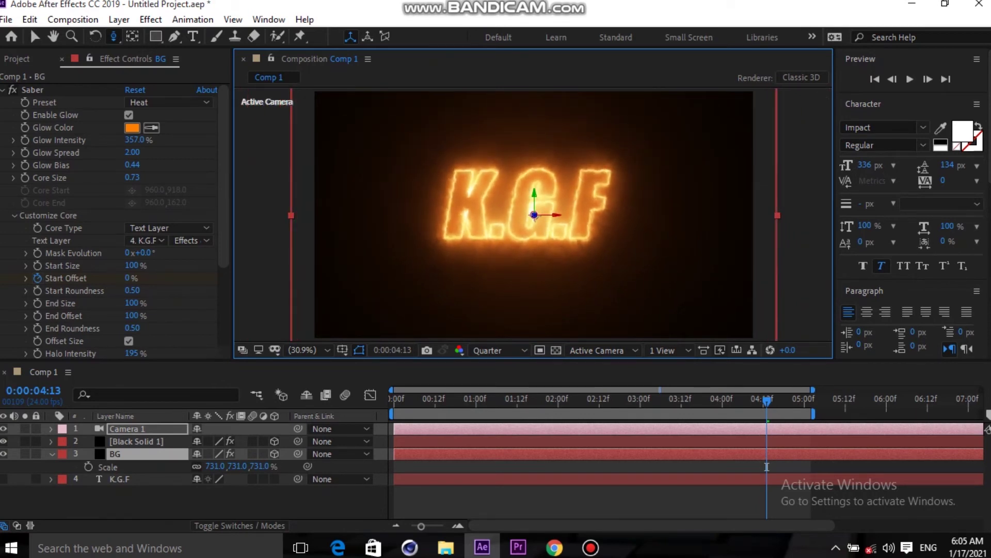
{"action": "scroll", "coordinate": [534, 215], "scroll_direction": "up", "scroll_amount": 1}
{"action": "scroll", "coordinate": [534, 215], "scroll_direction": "up", "scroll_amount": 1}
{"action": "scroll", "coordinate": [534, 215], "scroll_direction": "up", "scroll_amount": 1}
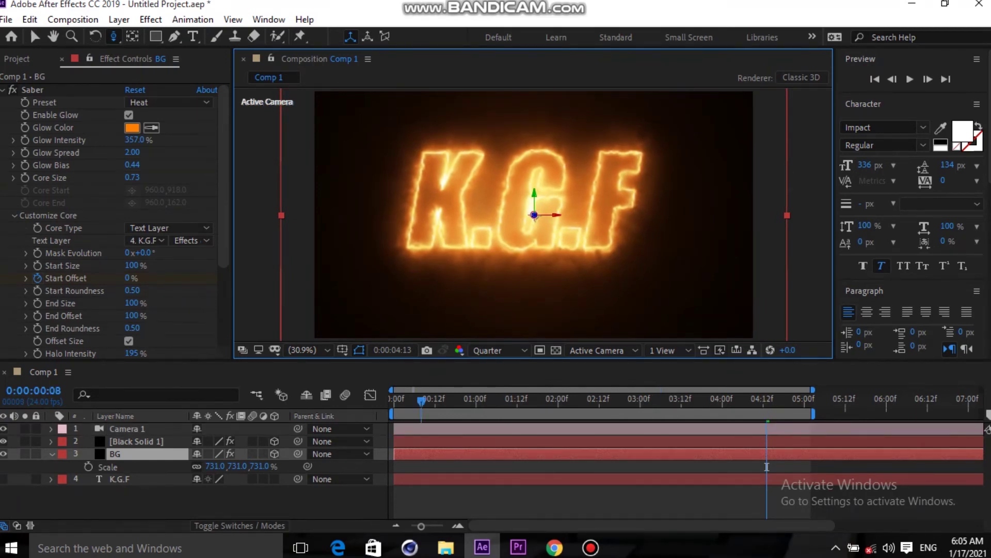
- Return to frame zero and expand Camera 1's properties
{"action": "key", "text": "Home"}
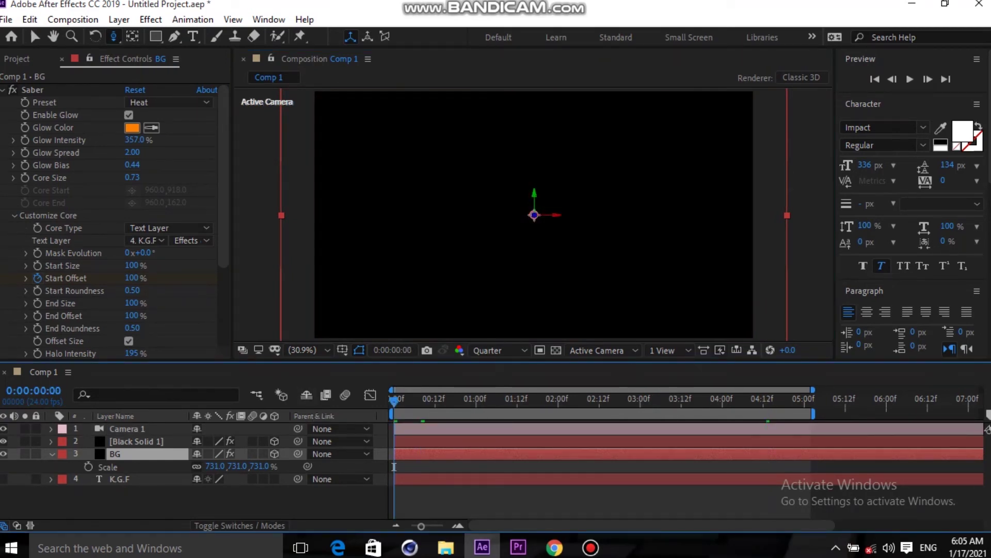
{"action": "key", "text": "ctrl+Up"}
{"action": "key", "text": "ctrl+Up"}
{"action": "left_click", "coordinate": [51, 428]}
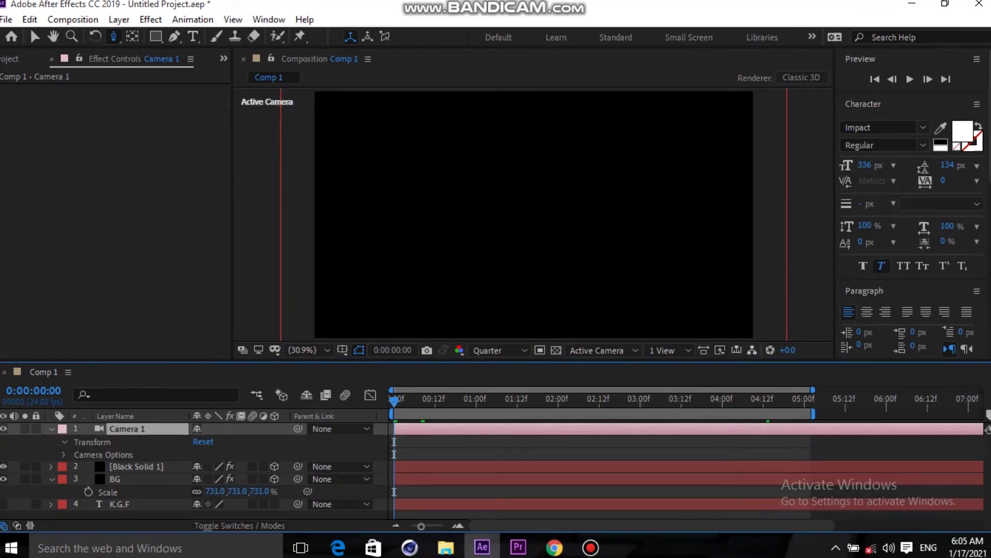
- Keyframe Camera 1 Position from Z -570.6 at frame 0 to -907.4 near five seconds, then preview
{"action": "left_click", "coordinate": [64, 442]}
{"action": "left_click", "coordinate": [88, 453]}
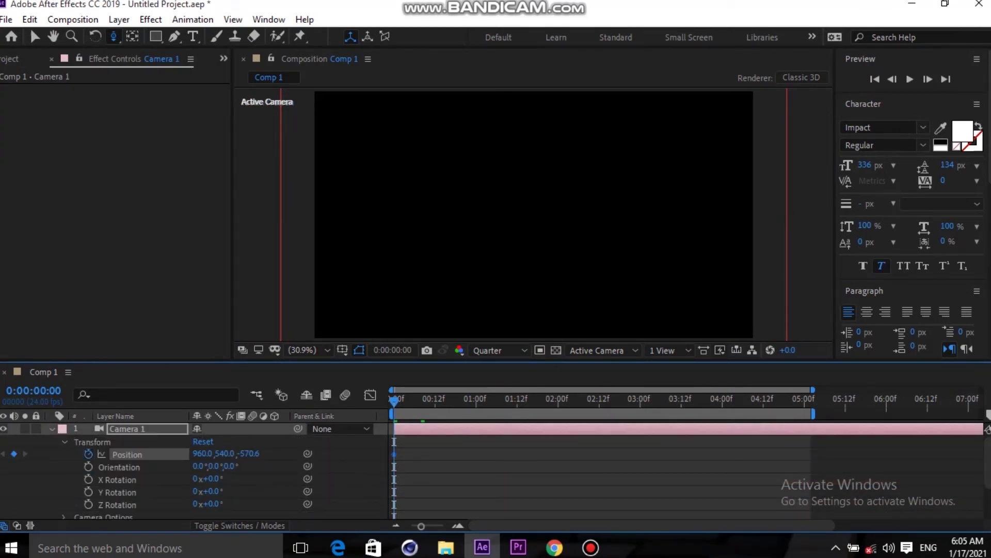
{"action": "left_click_drag", "start_coordinate": [395, 400], "coordinate": [808, 401]}
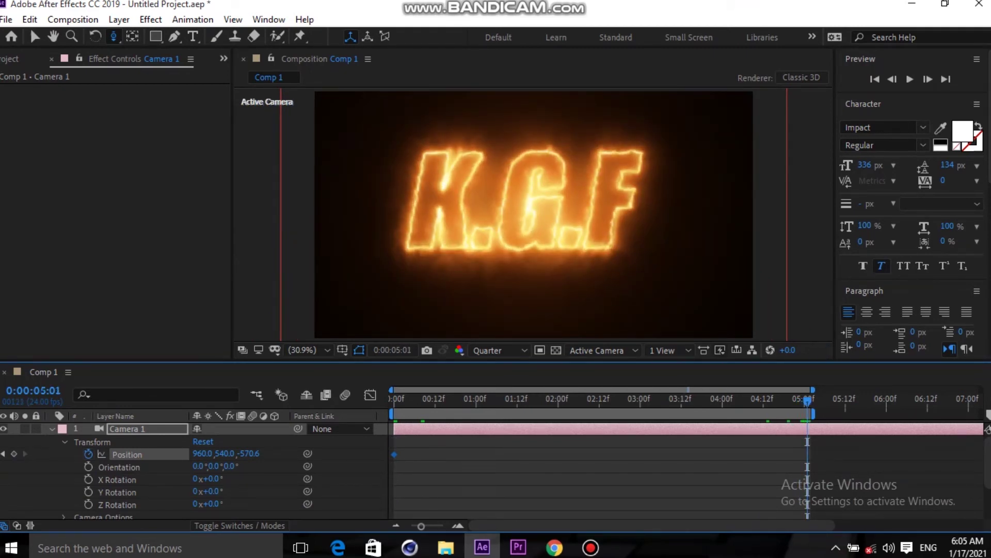
{"action": "left_click_drag", "start_coordinate": [532, 217], "coordinate": [531, 268]}
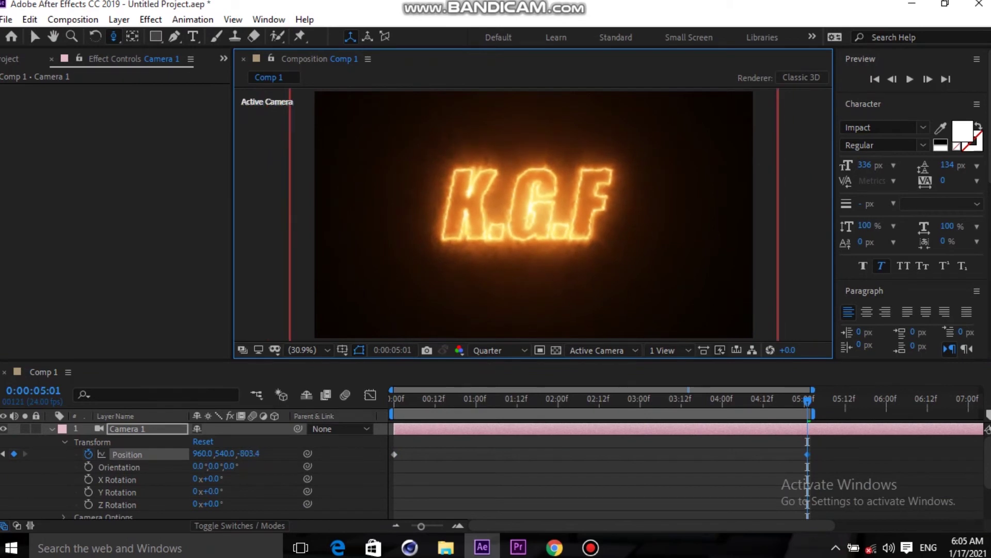
{"action": "left_click_drag", "start_coordinate": [532, 268], "coordinate": [532, 291]}
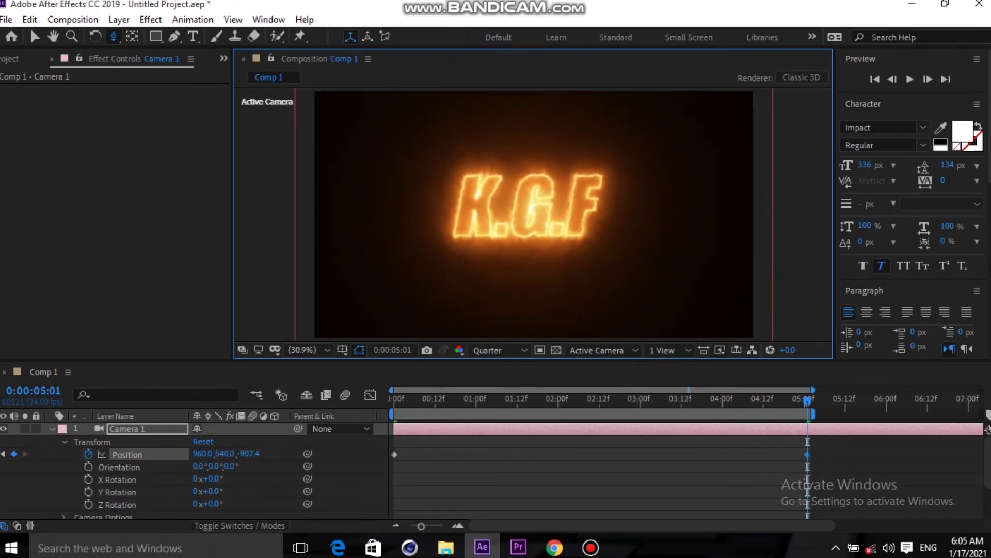
{"action": "key", "text": "Home"}
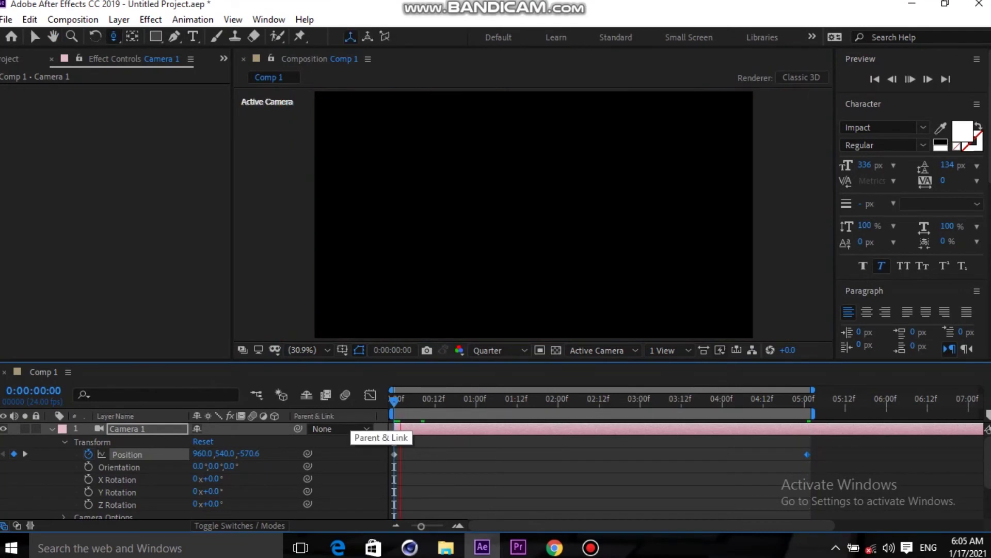
{"action": "key", "text": "space"}
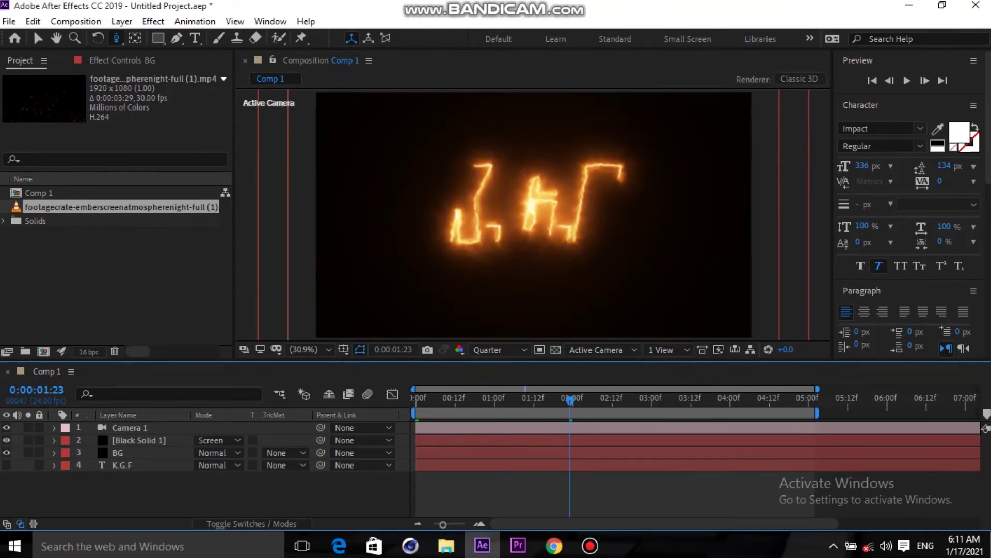
- Import both footagecrate ember footage files and delete the duplicate item
{"action": "left_click", "coordinate": [114, 259]}
{"action": "key", "text": "ctrl+i"}
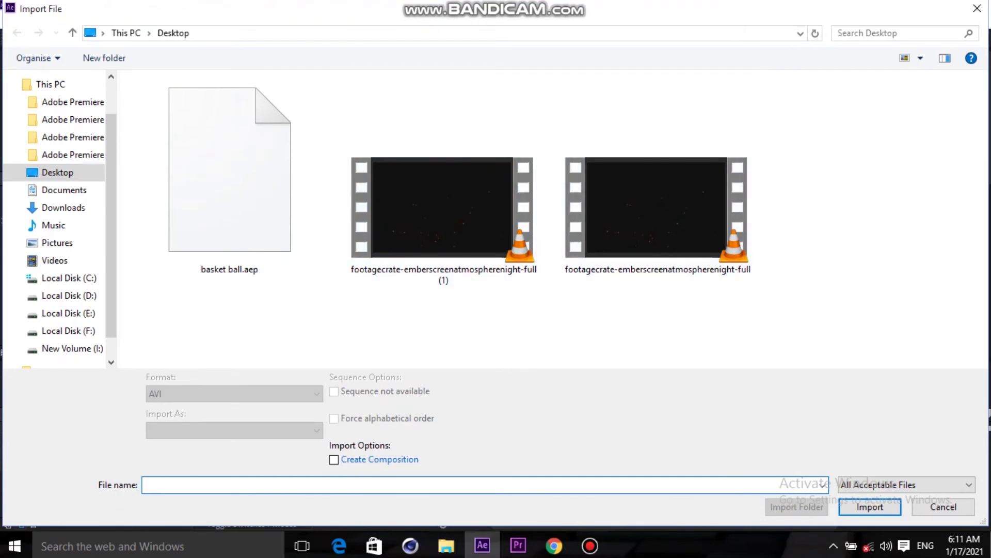
{"action": "left_click_drag", "start_coordinate": [657, 301], "coordinate": [468, 214]}
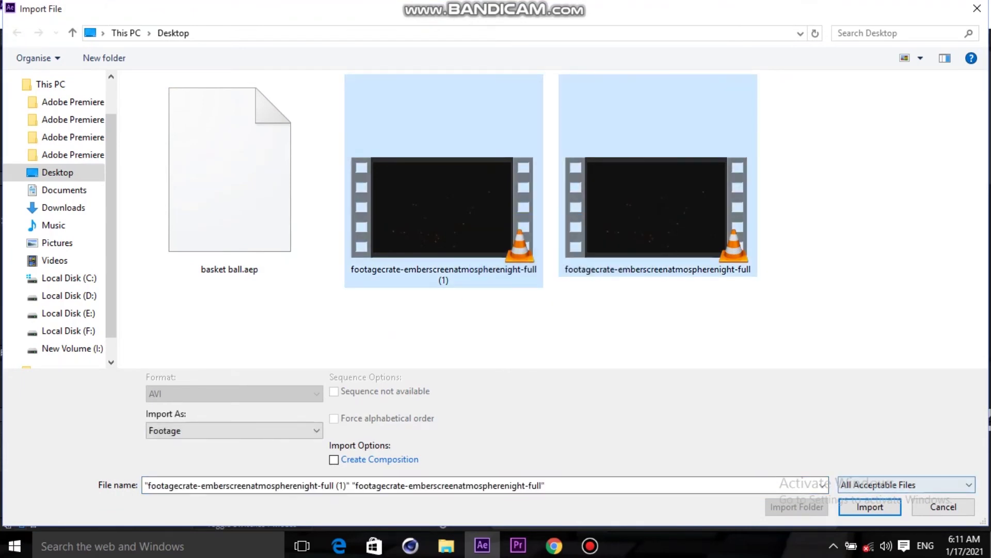
{"action": "key", "text": "Return"}
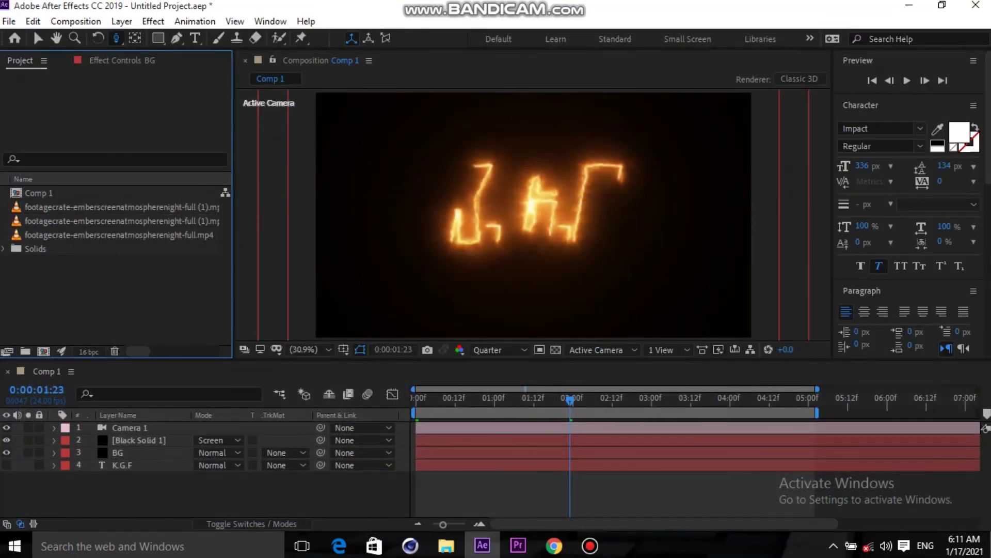
{"action": "key", "text": "Delete"}
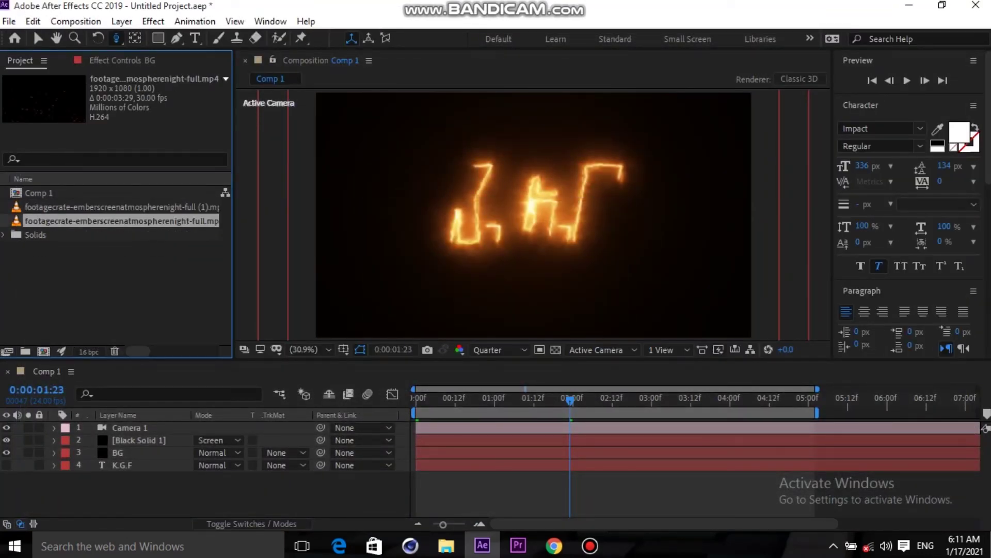
- Add the ember footage to Comp 1 in Screen blend mode and start a preview
{"action": "mouse_move", "coordinate": [31, 215]}
{"action": "left_mouse_down"}
{"action": "mouse_move", "coordinate": [28, 456]}
{"action": "mouse_move", "coordinate": [28, 438]}
{"action": "left_mouse_up"}
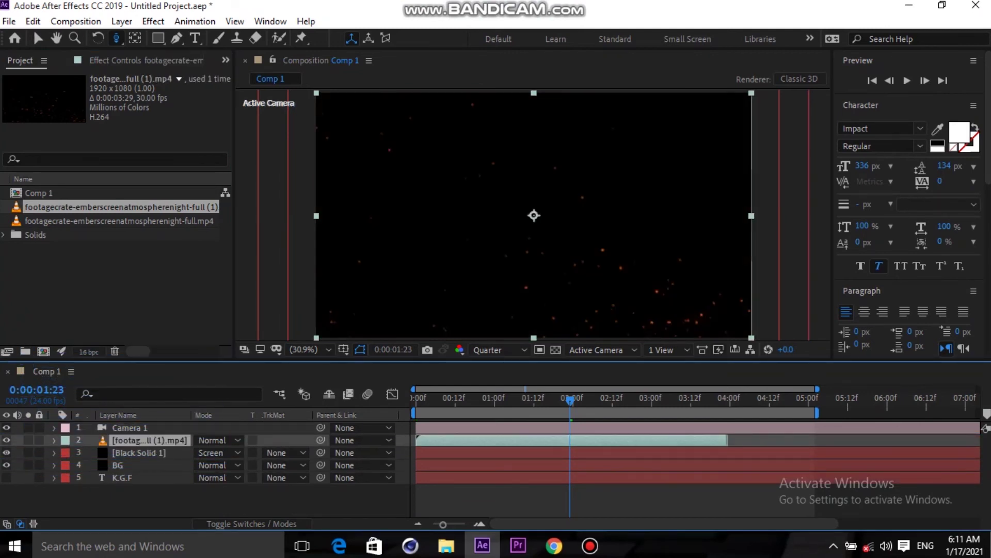
{"action": "left_click", "coordinate": [217, 440]}
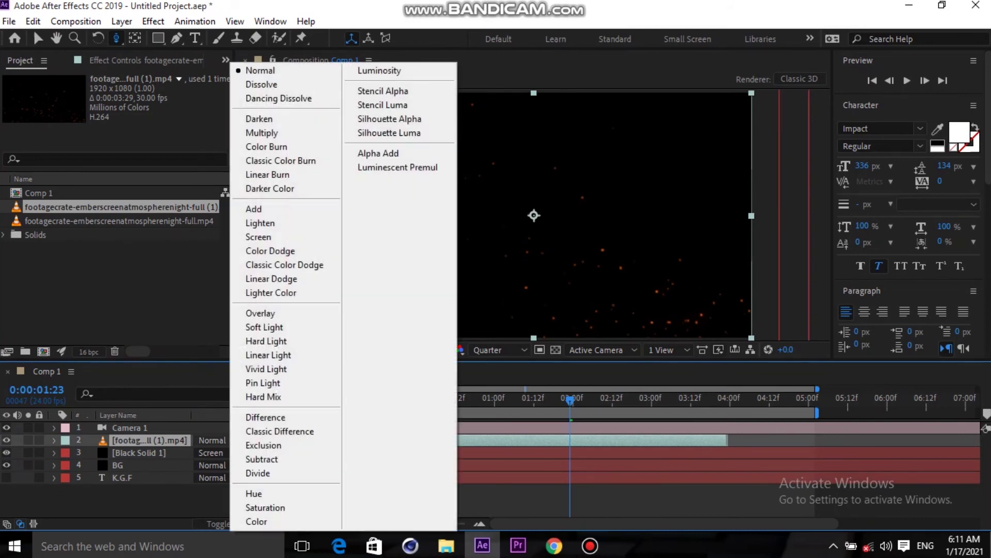
{"action": "left_click", "coordinate": [258, 236]}
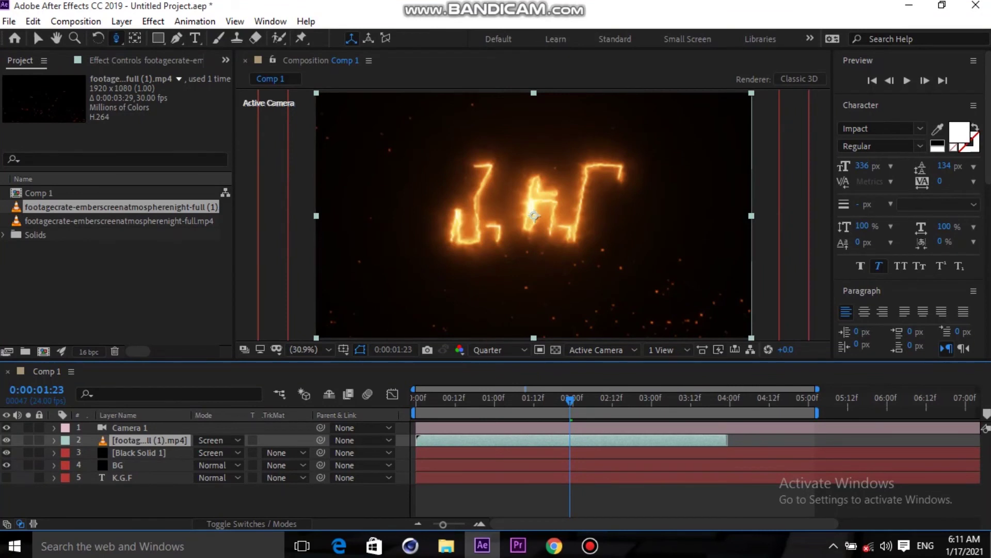
{"action": "key", "text": "space"}
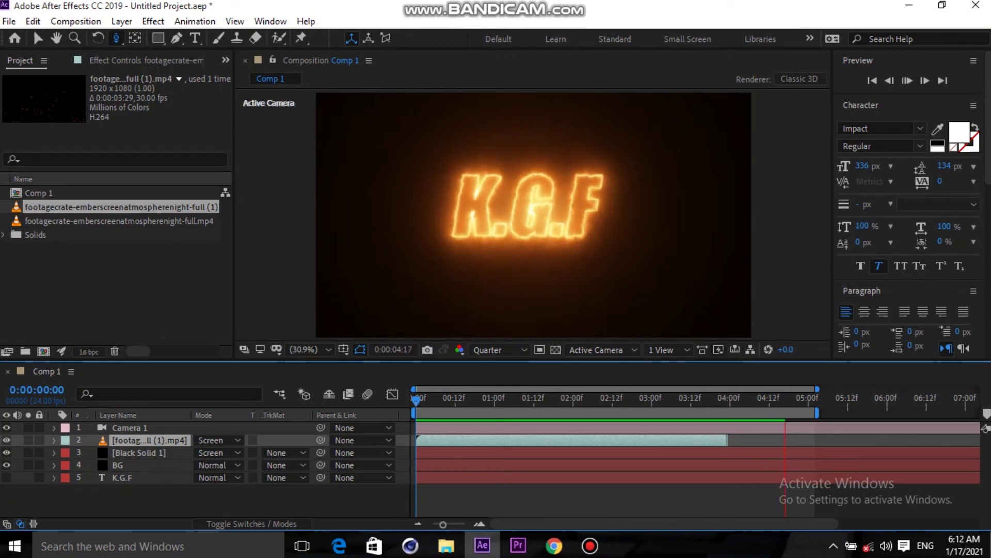
- Preview the fire text with embers, then open the ember footage layer in its Layer viewer
{"action": "key", "text": "space"}
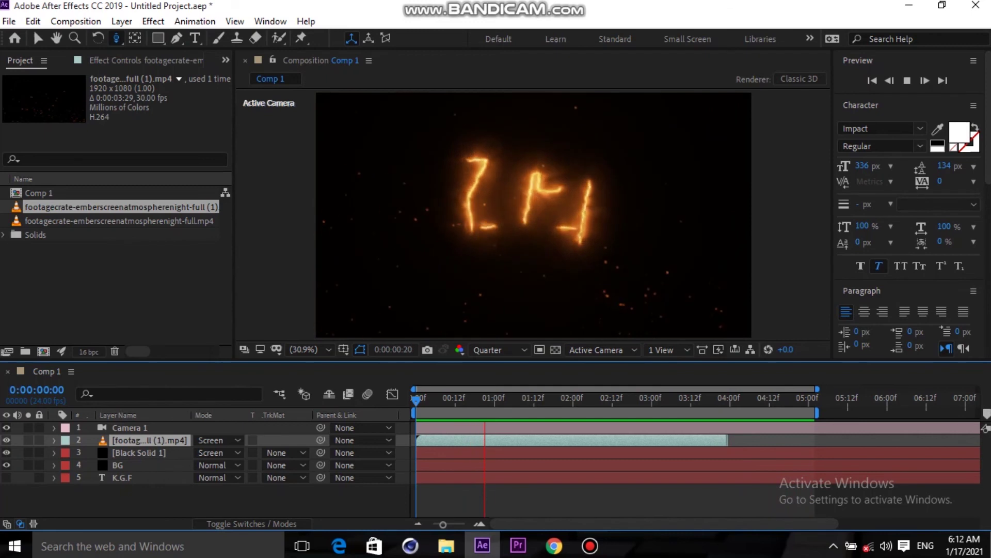
{"action": "key", "text": "space"}
{"action": "key", "text": "KP_Enter"}
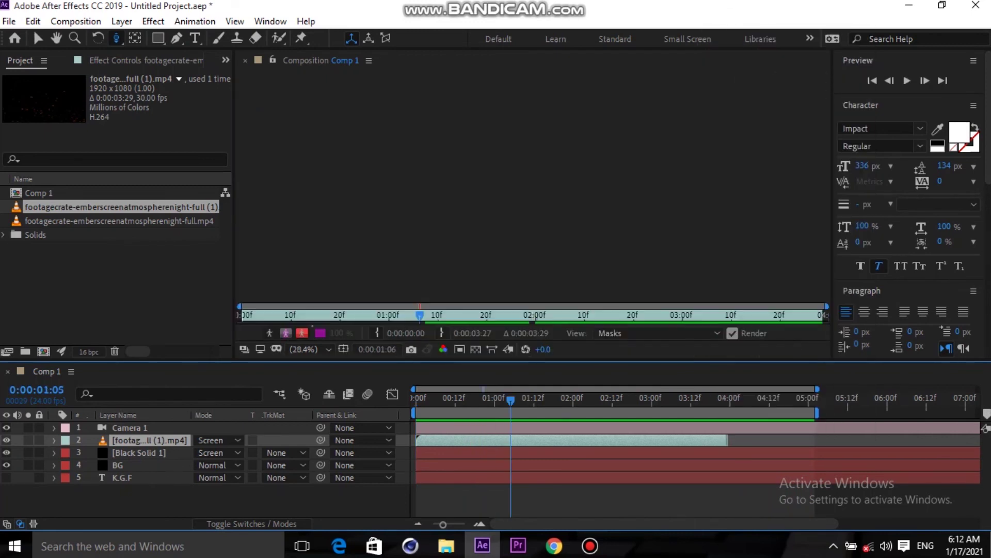
- Time-stretch the ember footage layer to 130% so it lasts about five seconds
{"action": "key", "text": "shift+comma"}
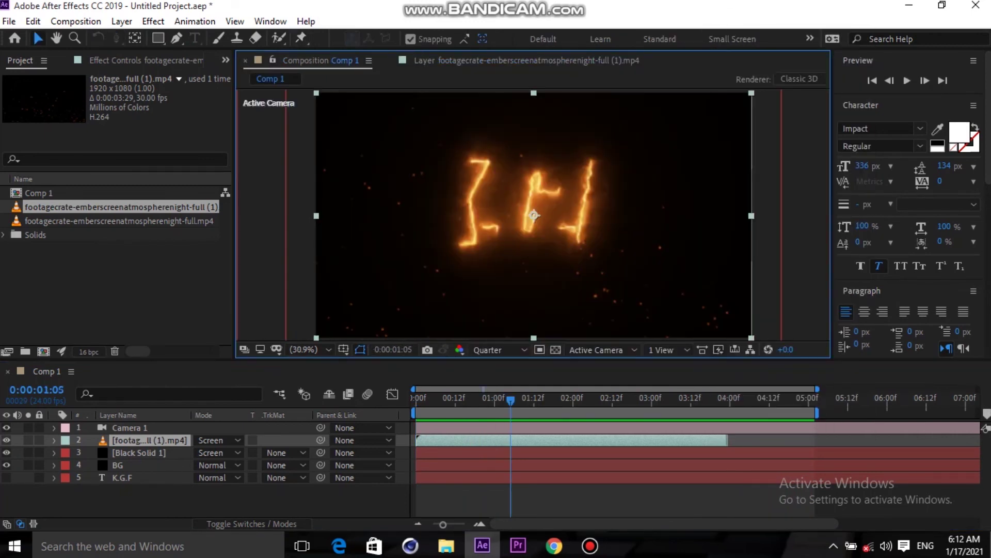
{"action": "right_click", "coordinate": [144, 440]}
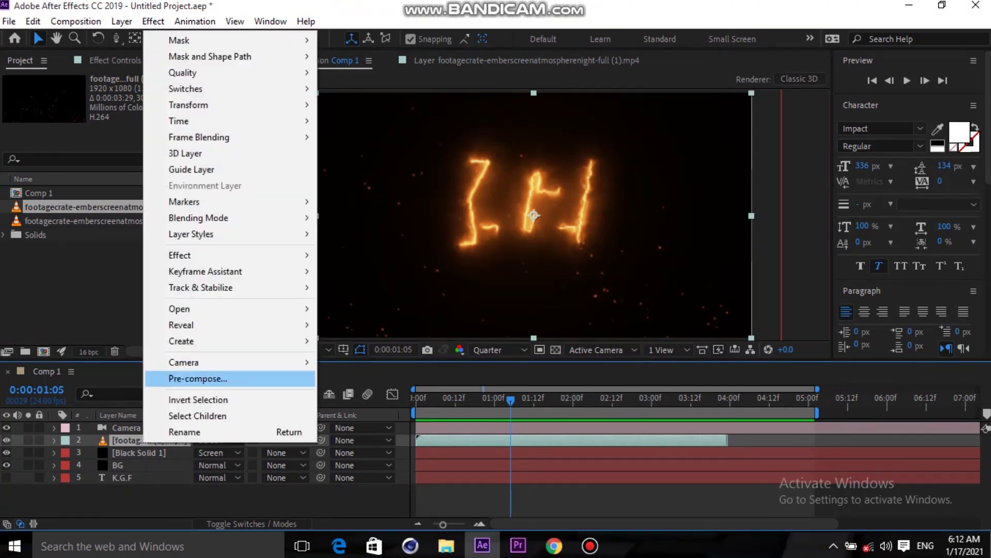
{"action": "mouse_move", "coordinate": [217, 121]}
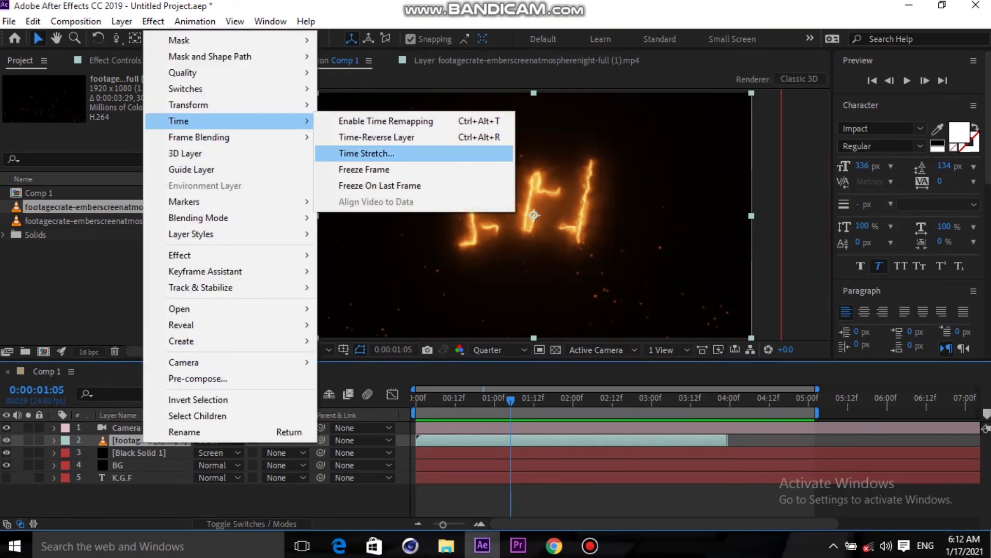
{"action": "left_click", "coordinate": [367, 153]}
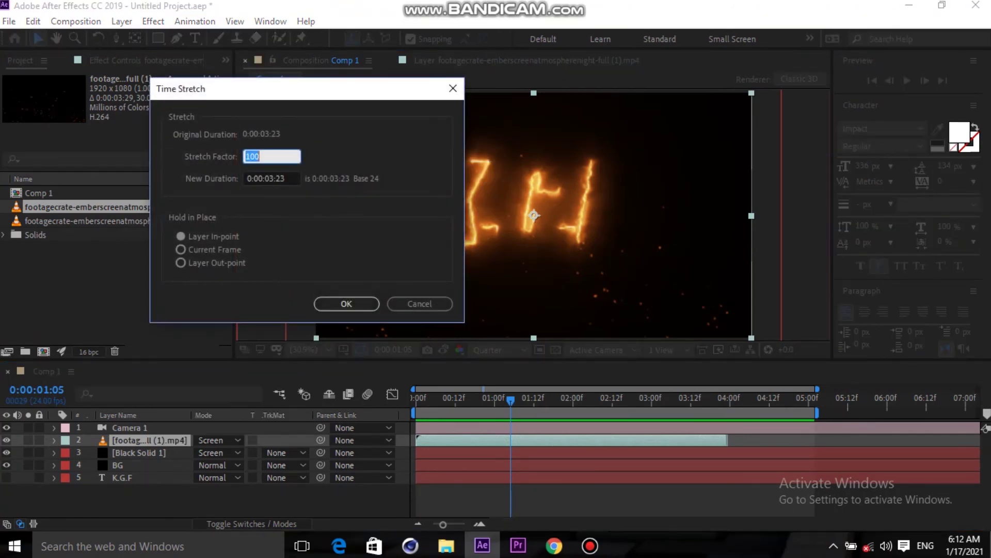
{"action": "type", "text": "130"}
{"action": "key", "text": "Return"}
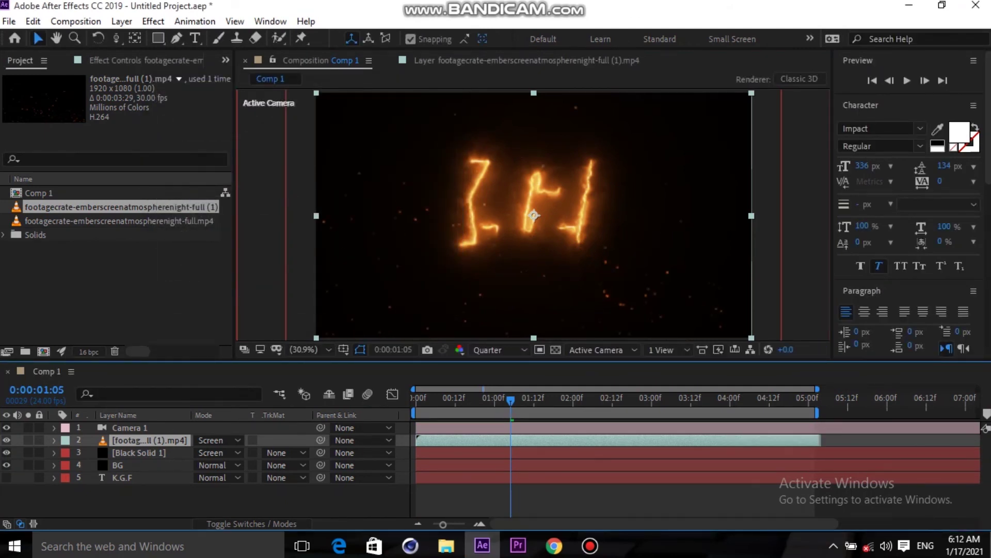
{"action": "key", "text": "Page_Up"}
{"action": "key", "text": "Page_Up"}
{"action": "key", "text": "Page_Up"}
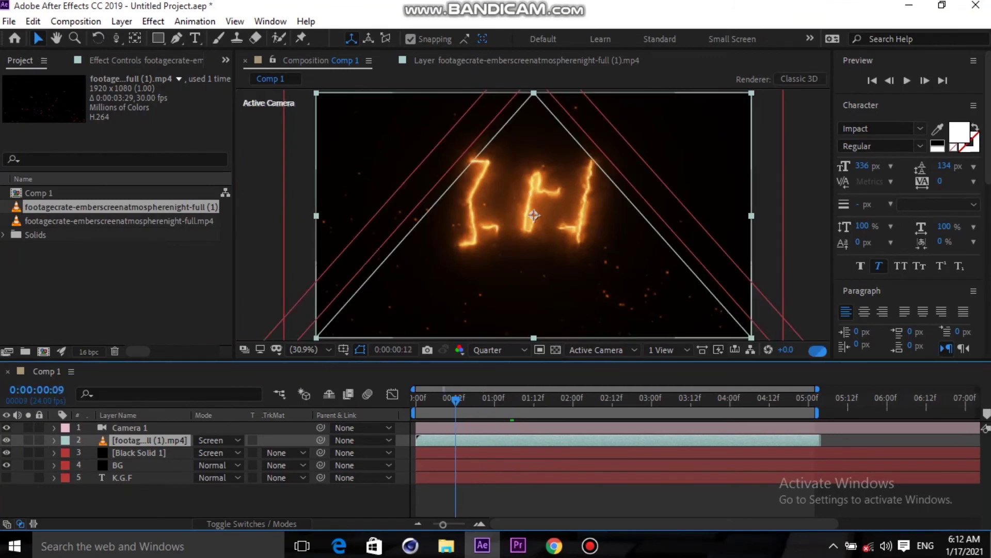
- Preview the stretched ember animation from the start, then select the K.G.F text layer
{"action": "key", "text": "space"}
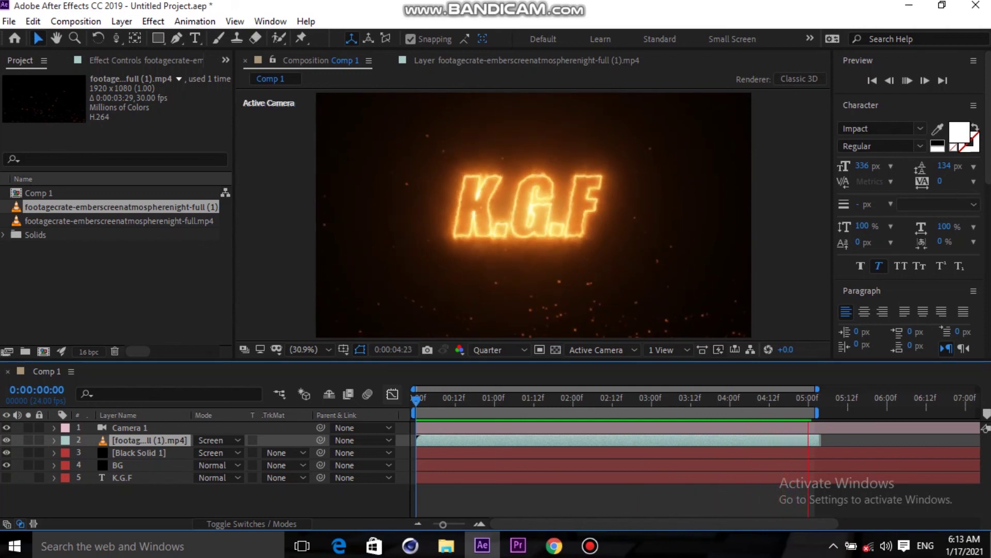
{"action": "key", "text": "space"}
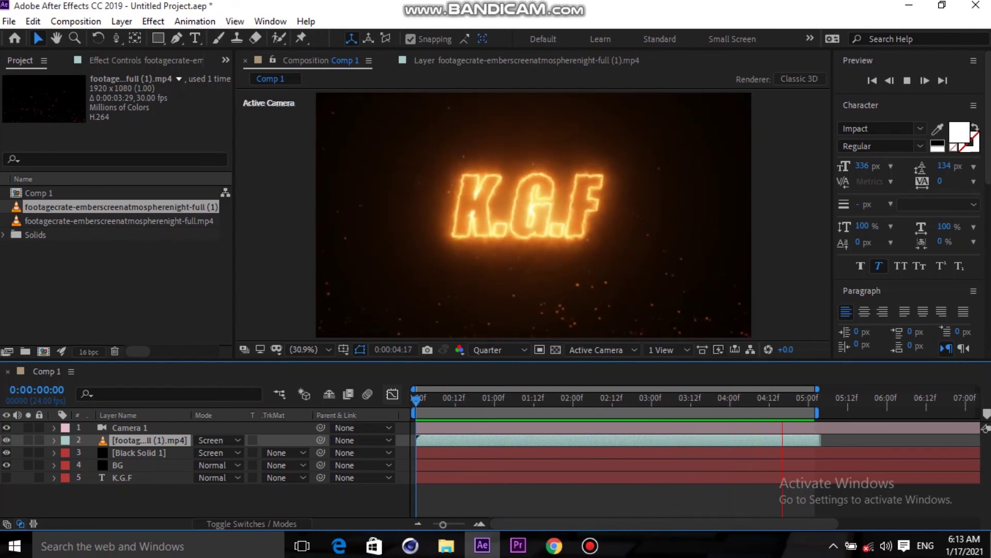
{"action": "key", "text": "space"}
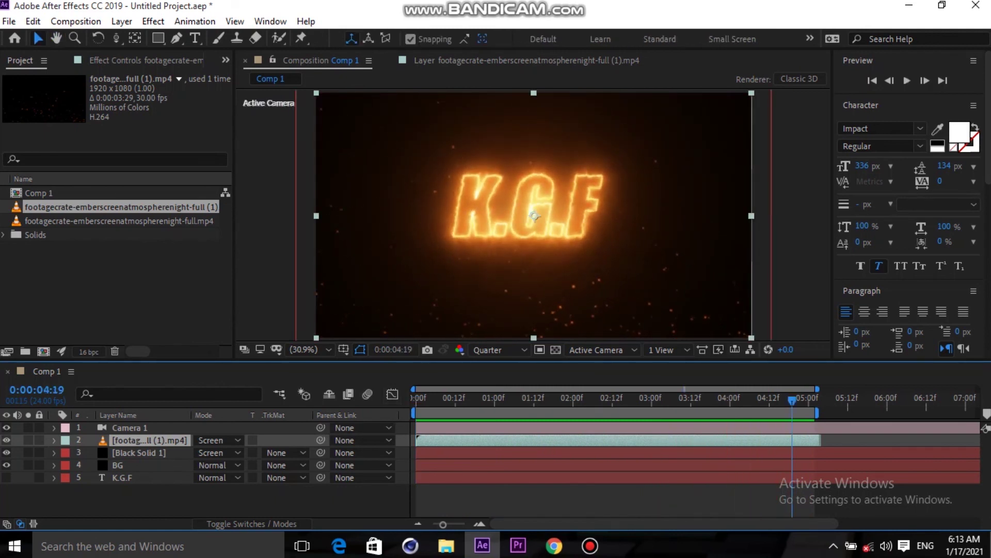
{"action": "left_click", "coordinate": [150, 477]}
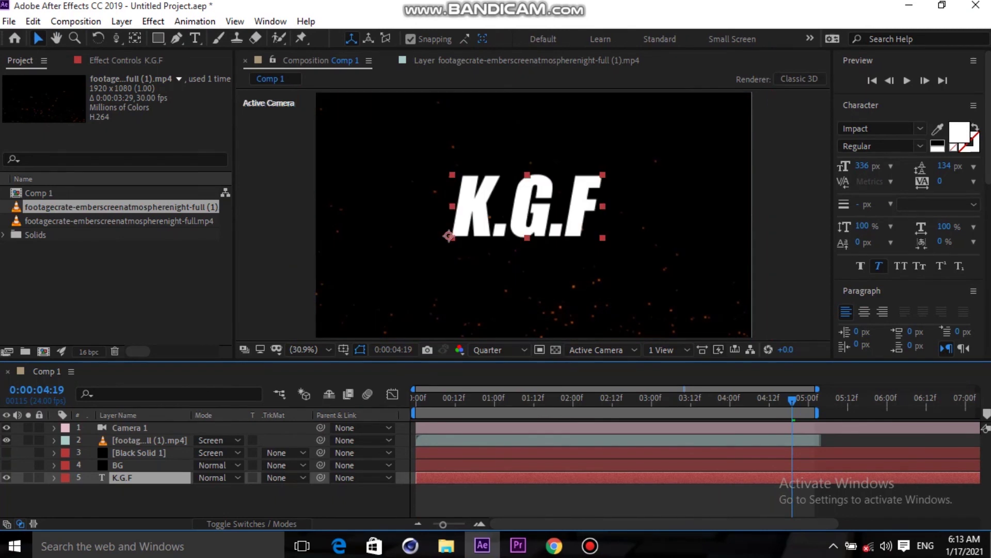
- Change the title to K.G.F-2, hide the white text layer and show the glowing BG layer
{"action": "key", "text": "ctrl+t"}
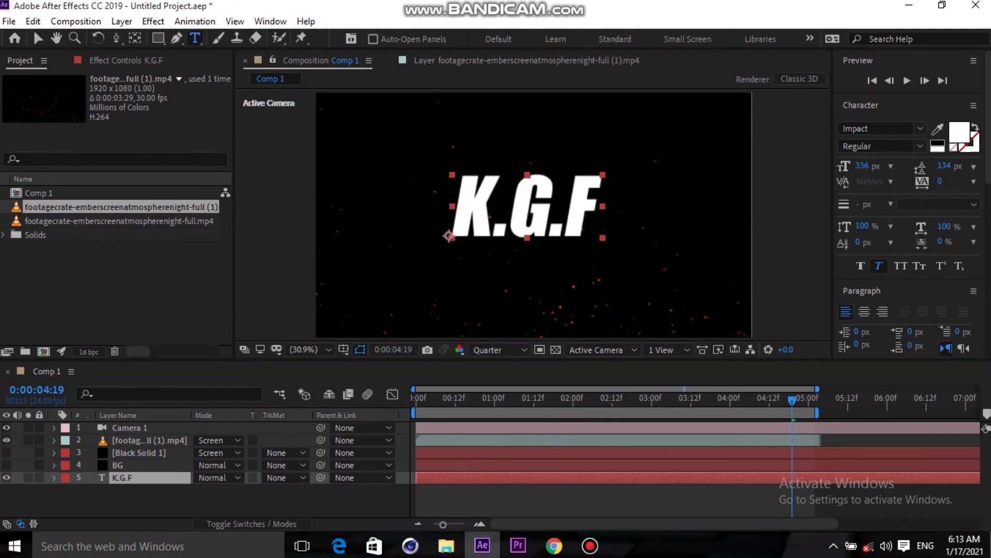
{"action": "left_click", "coordinate": [591, 231]}
{"action": "type", "text": "-2"}
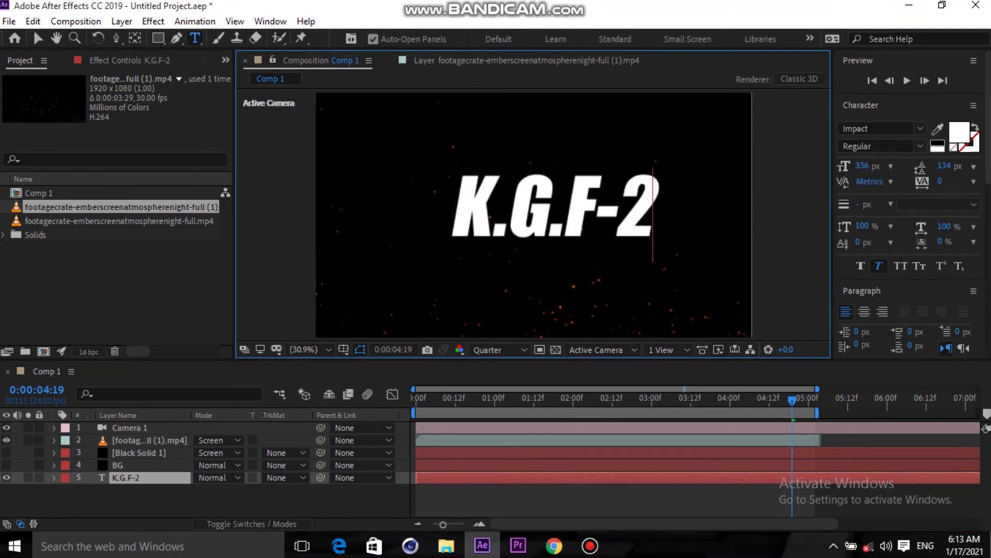
{"action": "left_click", "coordinate": [37, 38]}
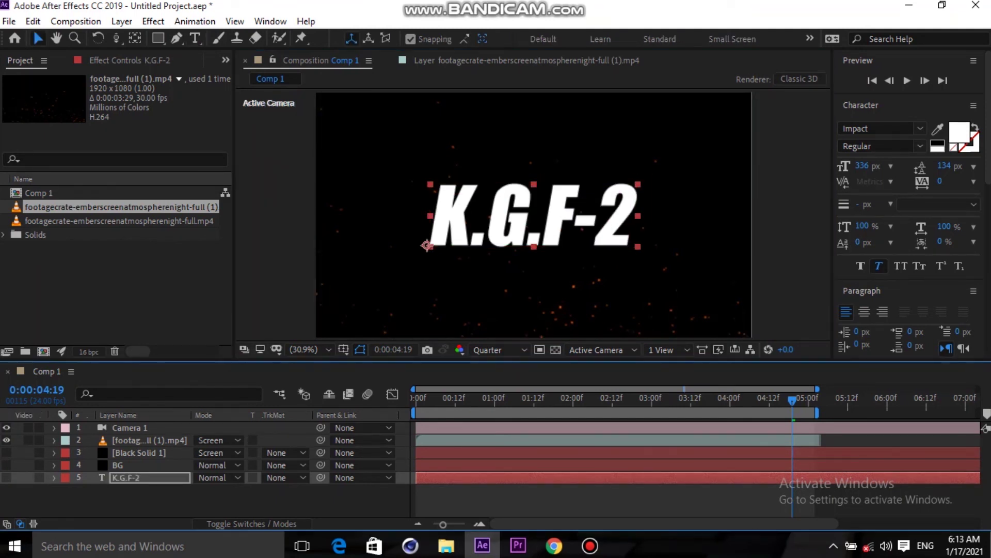
{"action": "left_click", "coordinate": [6, 477]}
{"action": "left_click", "coordinate": [6, 465]}
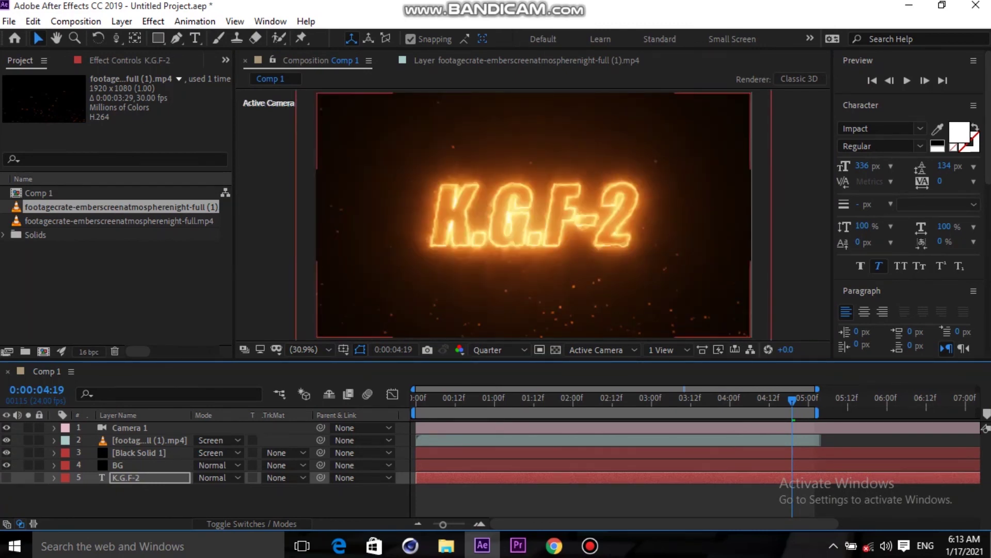
- Play the finished K.G.F-2 fire animation from the first frame, then stop playback
{"action": "key", "text": "Home"}
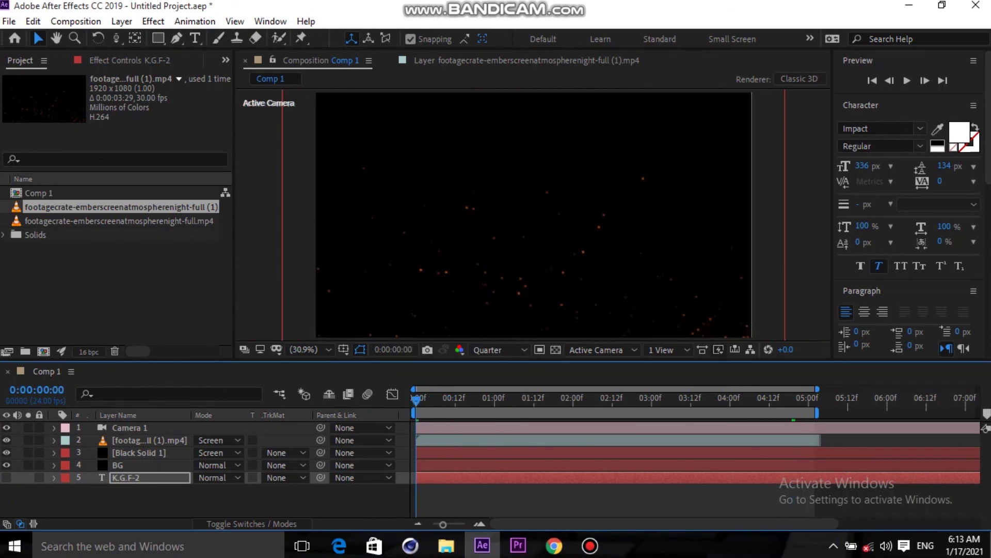
{"action": "key", "text": "space"}
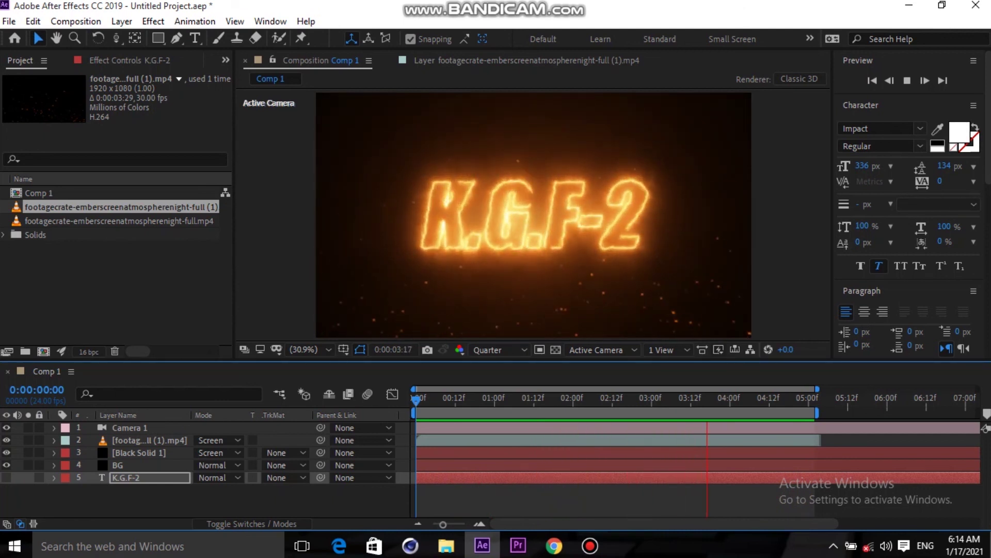
{"action": "key", "text": "space"}
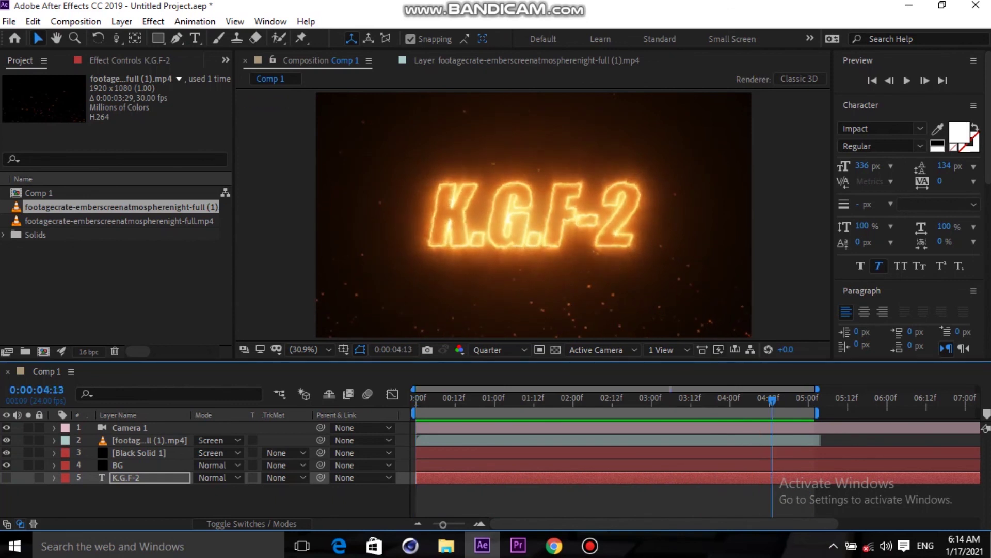